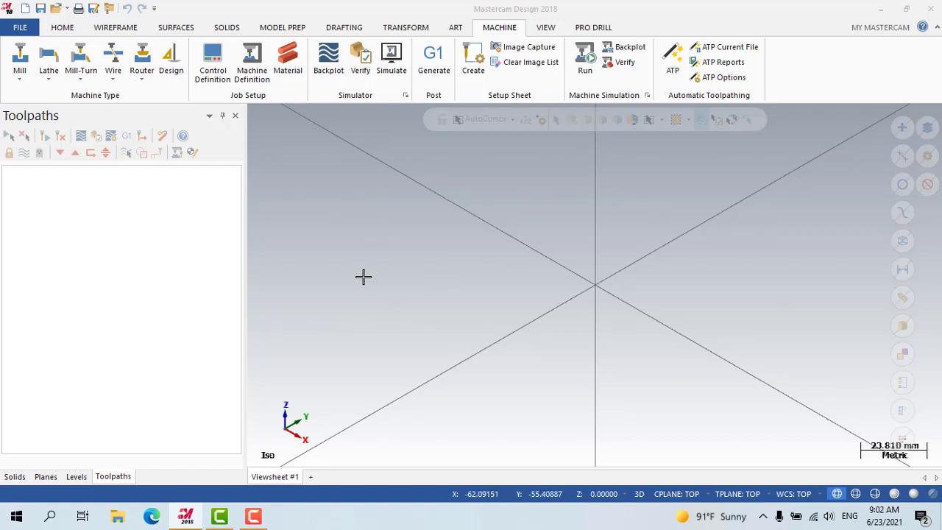
# Step: Switch to the Top view and choose a different line width for new geometry
pyautogui.rightClick(362, 251)
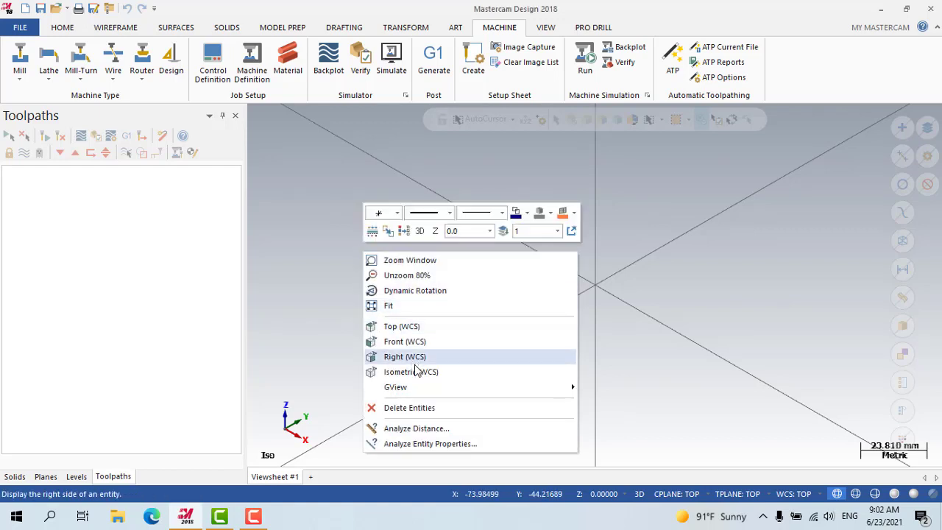
pyautogui.click(403, 326)
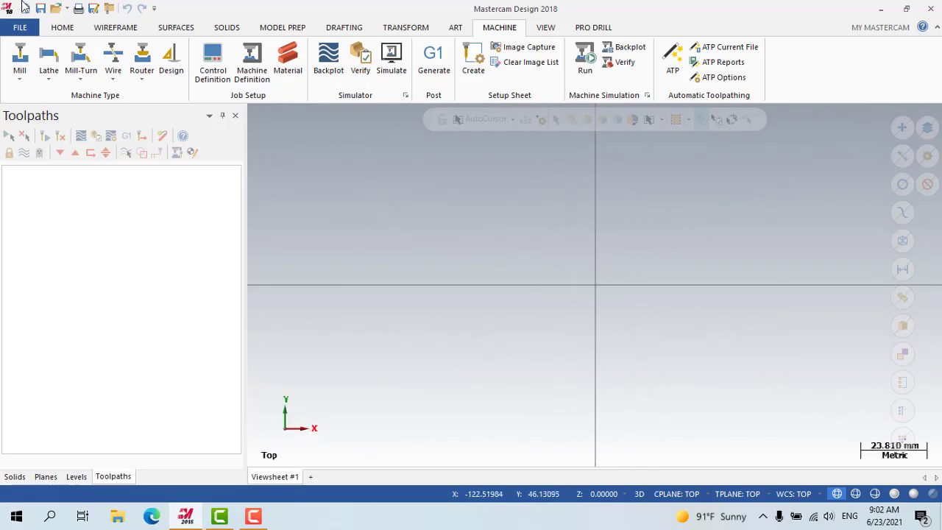
pyautogui.click(116, 28)
pyautogui.click(63, 27)
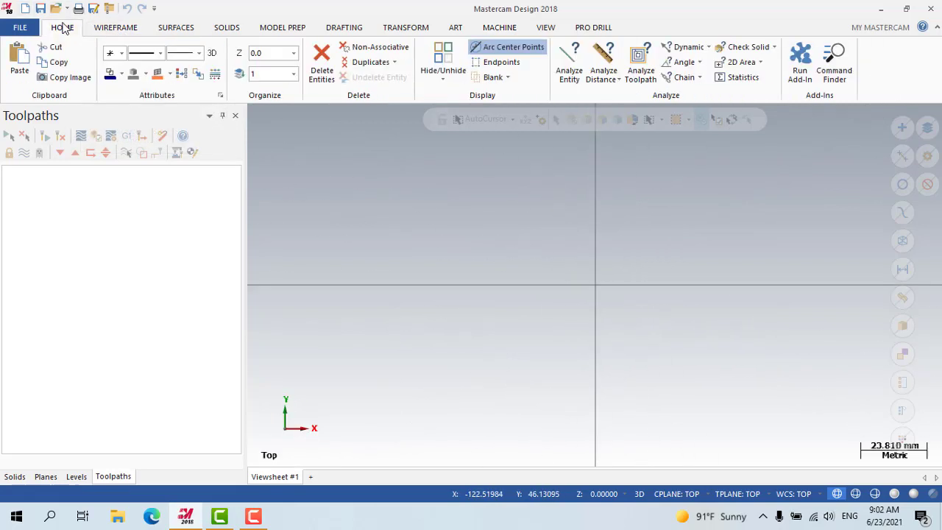
pyautogui.click(199, 53)
pyautogui.click(185, 87)
# Step: Draw a line from the origin about 26.8 mm straight up and, from its upper end, a horizontal line about 33.5 mm to the left
pyautogui.click(115, 27)
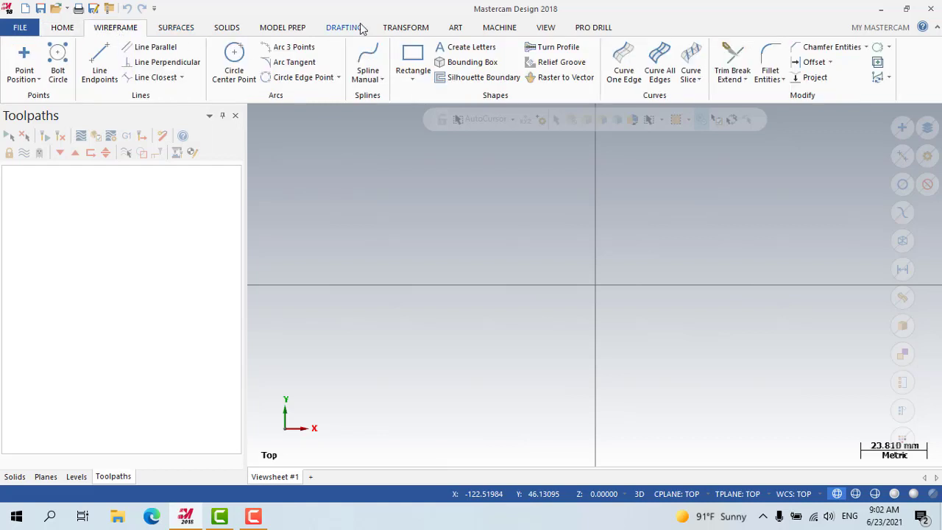
pyautogui.click(98, 65)
pyautogui.click(594, 285)
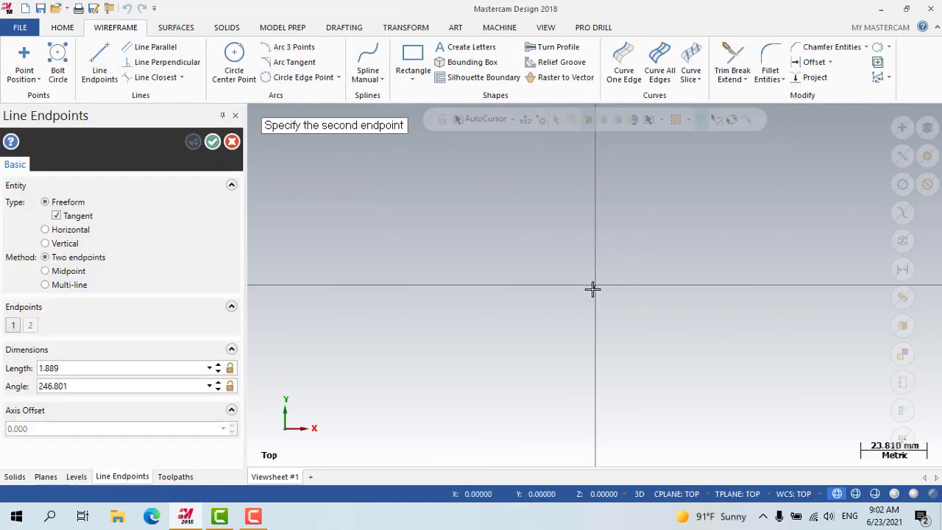
pyautogui.click(601, 212)
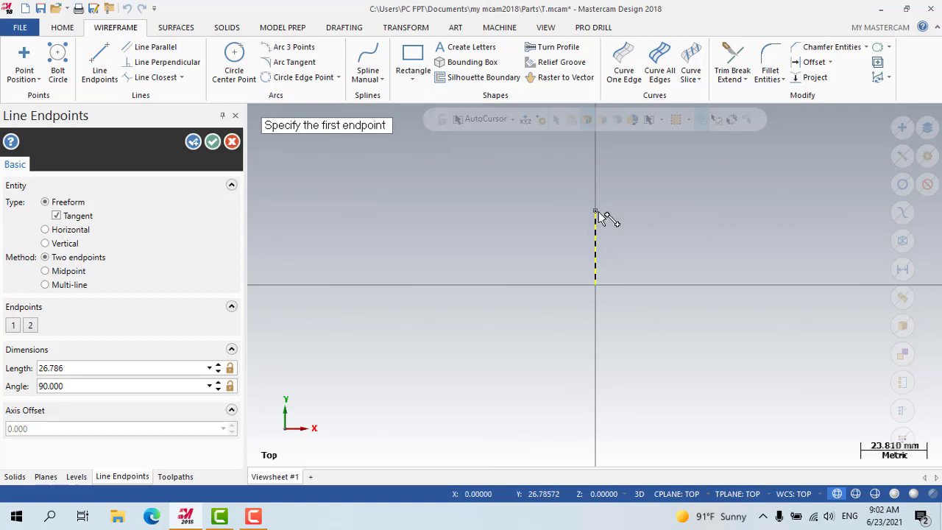
pyautogui.click(595, 213)
pyautogui.click(501, 213)
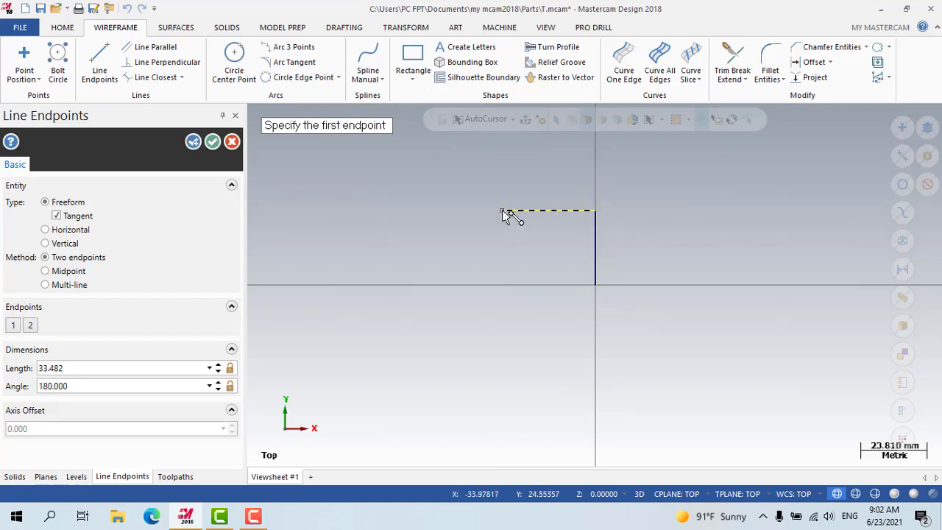
# Step: Draw the groove from the profile's left end: about 6.4 mm down, about 13.9 mm to the left and about 6.9 mm up
pyautogui.click(502, 212)
pyautogui.click(504, 230)
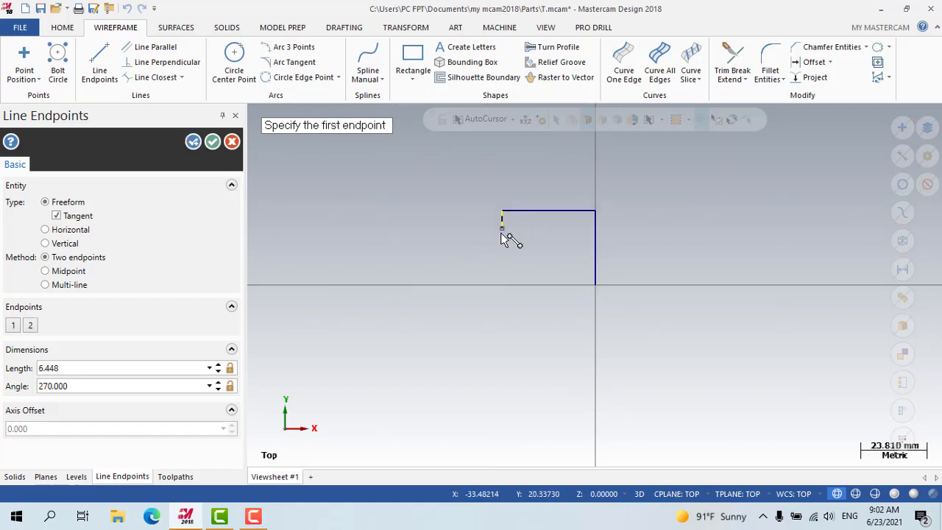
pyautogui.click(502, 229)
pyautogui.click(463, 229)
pyautogui.click(463, 228)
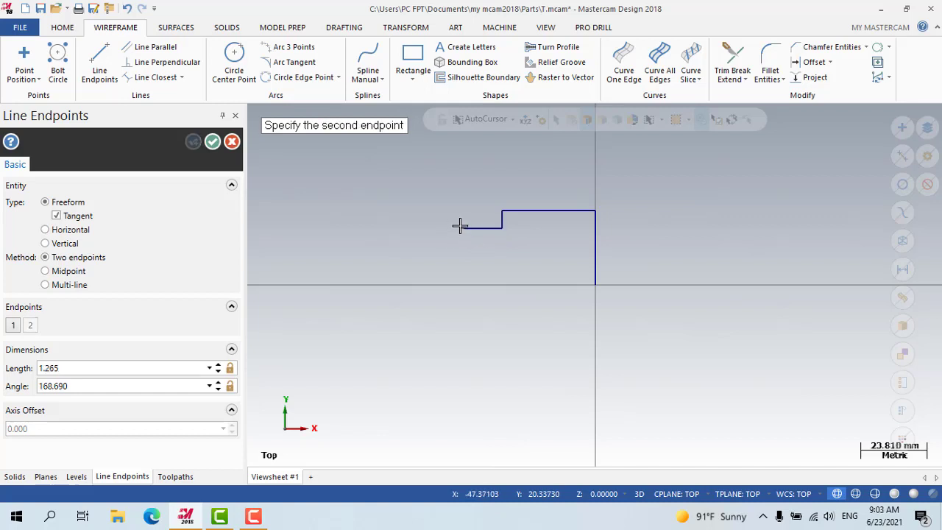
pyautogui.click(463, 211)
# Step: Continue the profile leftward with a horizontal line about 20.6 mm long, a slope rising to about Y 38.9, and a horizontal line about 26 mm long
pyautogui.click(461, 212)
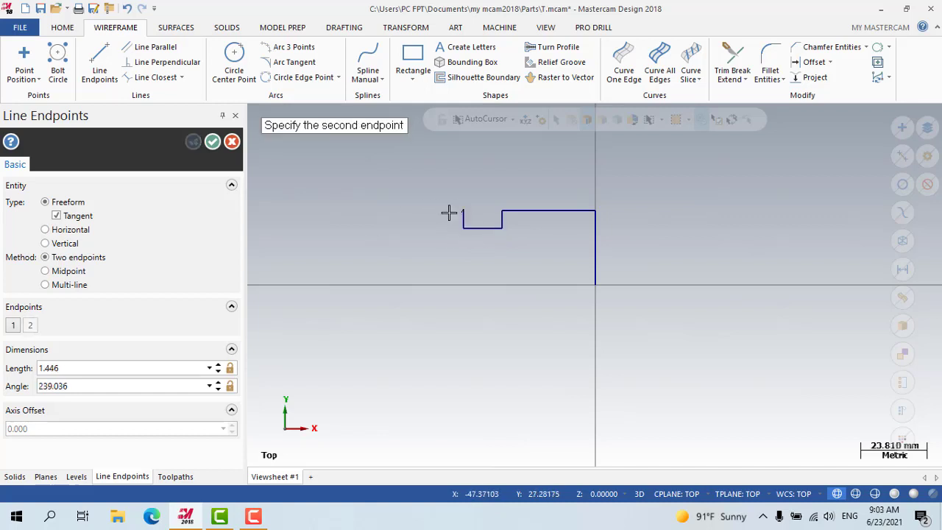
pyautogui.click(403, 218)
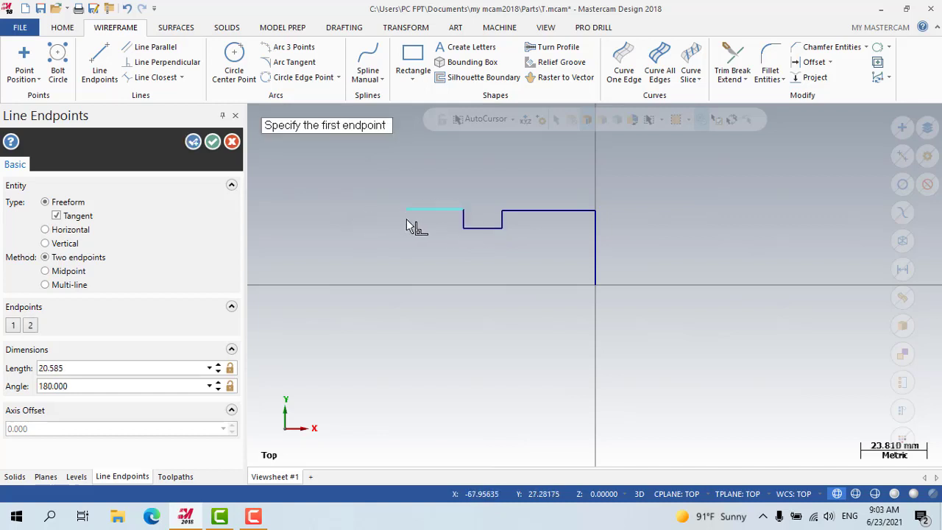
pyautogui.click(404, 211)
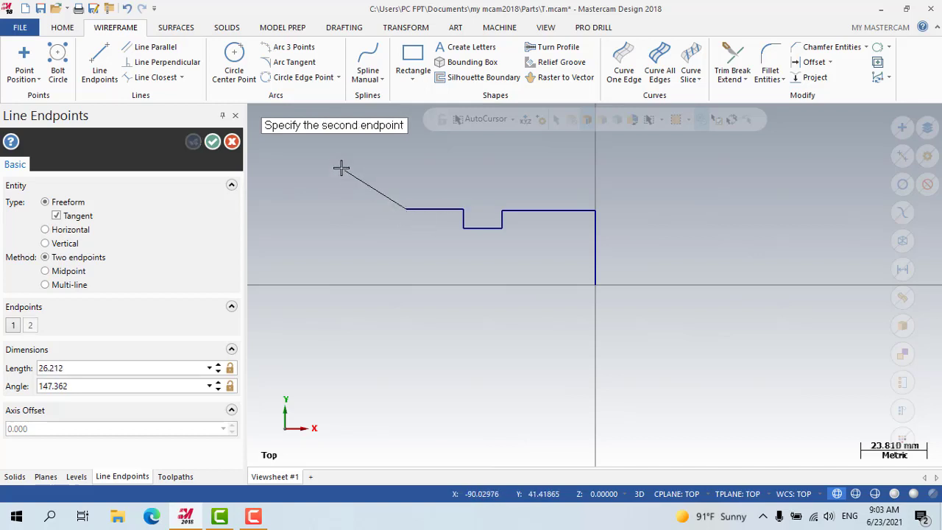
pyautogui.click(362, 178)
pyautogui.click(361, 178)
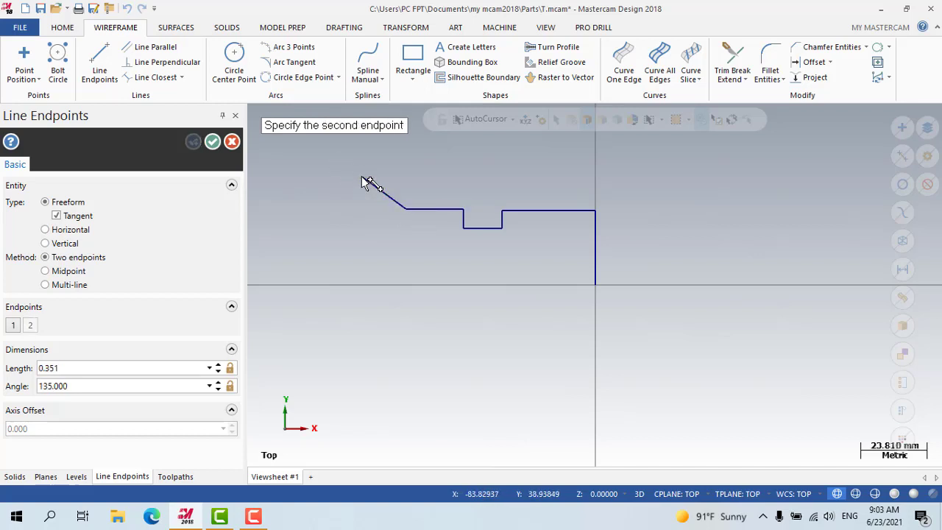
pyautogui.click(295, 178)
# Step: Draw a vertical line down past the centre axis and a horizontal line from the origin about 124.5 mm to the left, crossing it
pyautogui.click(290, 177)
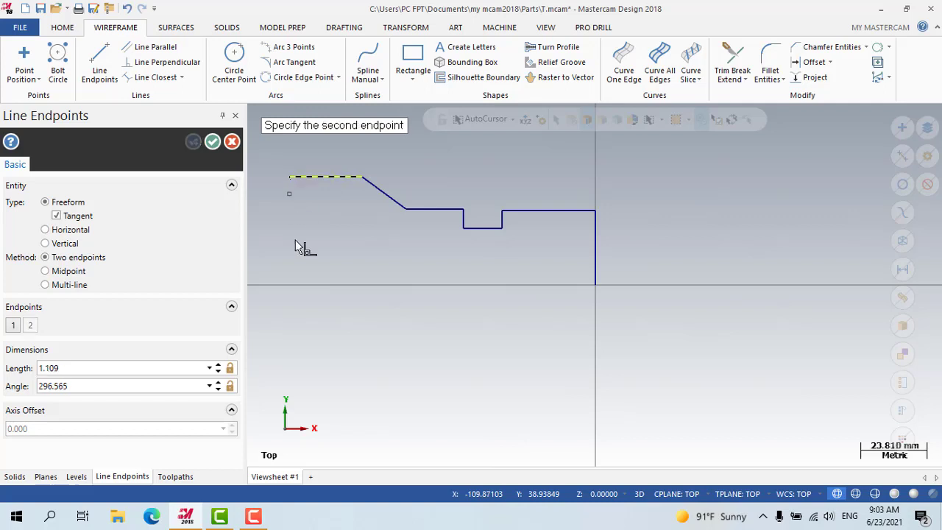
pyautogui.click(291, 343)
pyautogui.click(596, 285)
pyautogui.scroll(-2, 585, 298)
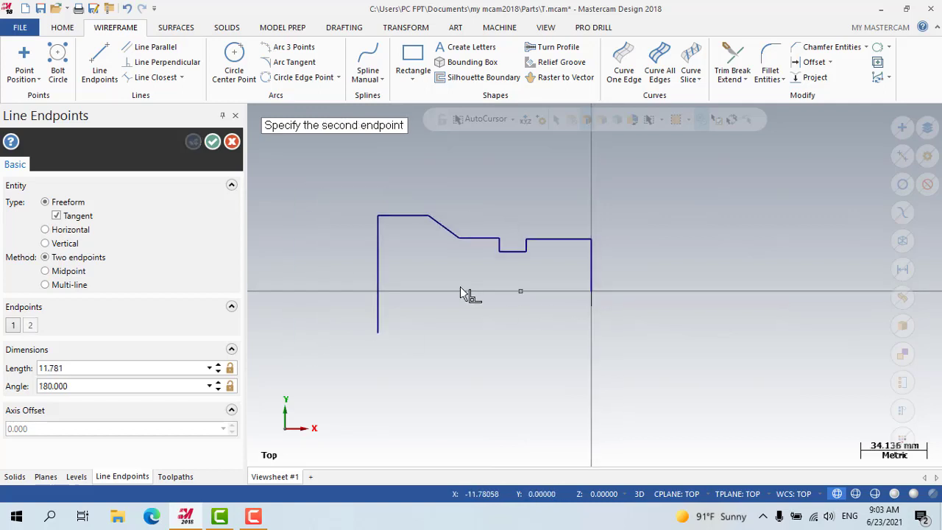
pyautogui.click(350, 291)
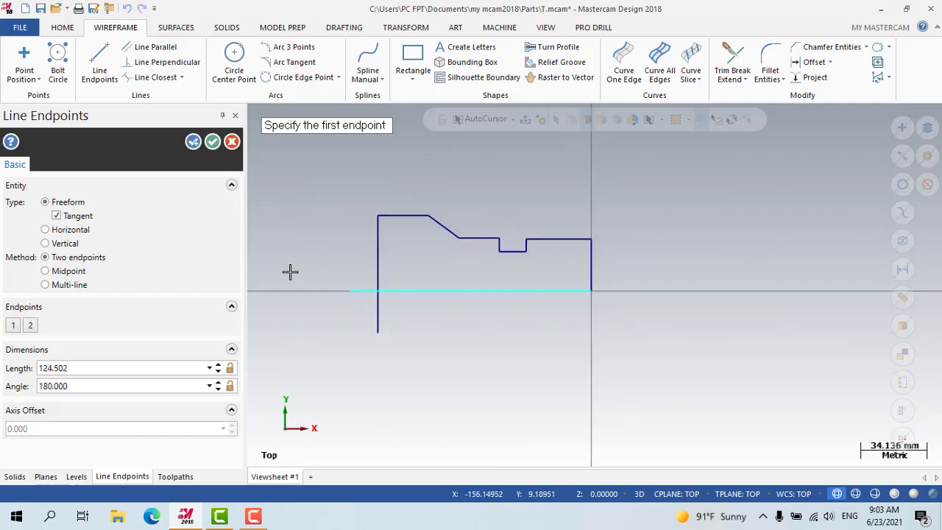
pyautogui.click(212, 141)
# Step: Trim the two overhanging line ends at the profile's lower-left corner with Divide/delete
pyautogui.scroll(1, 364, 309)
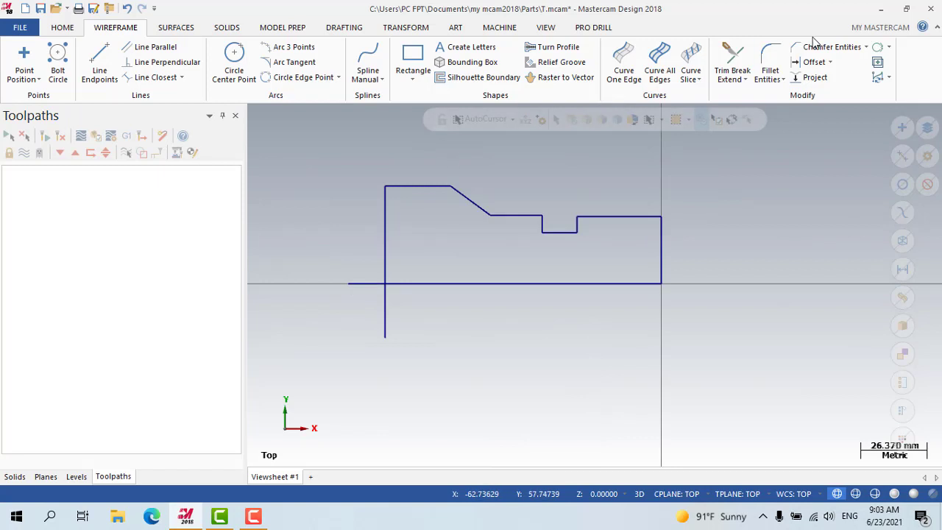
pyautogui.click(732, 61)
pyautogui.click(386, 324)
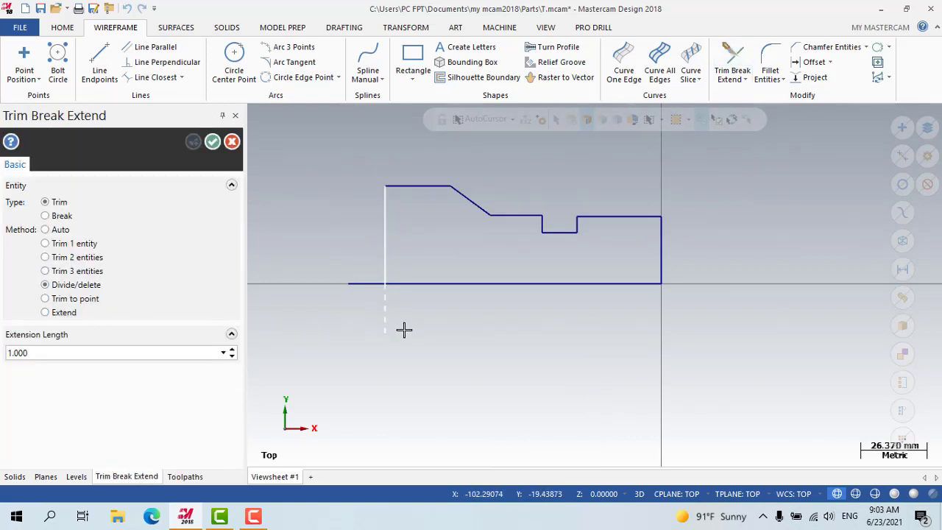
pyautogui.click(368, 284)
pyautogui.click(212, 142)
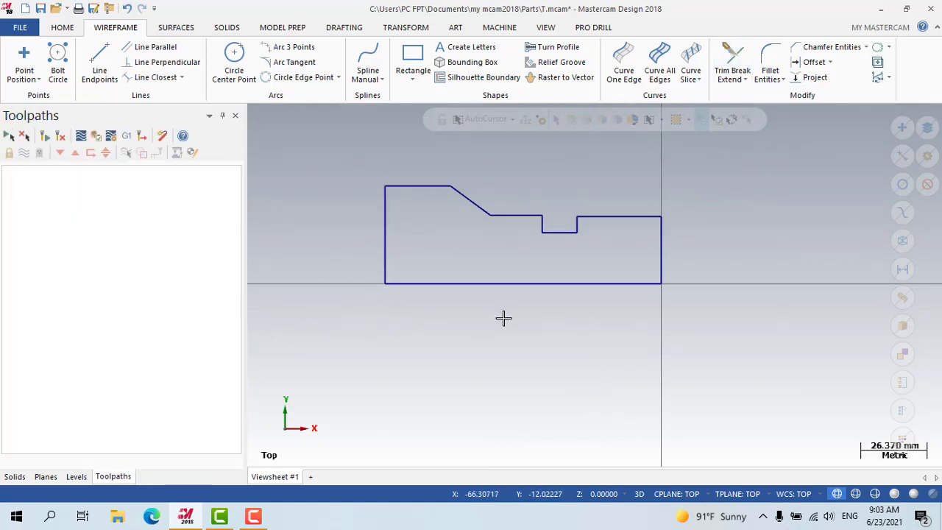
pyautogui.scroll(-2, 503, 318)
pyautogui.rightClick(406, 202)
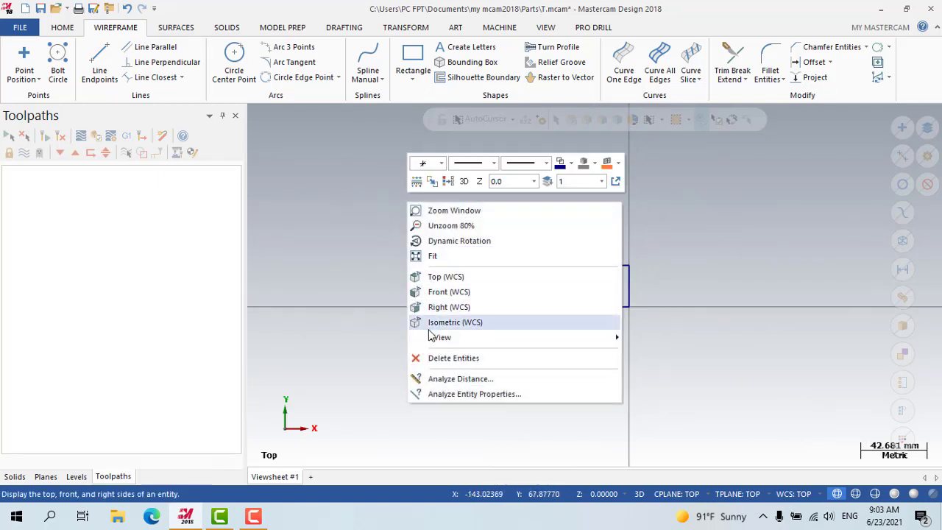
pyautogui.click(394, 267)
pyautogui.scroll(2, 443, 284)
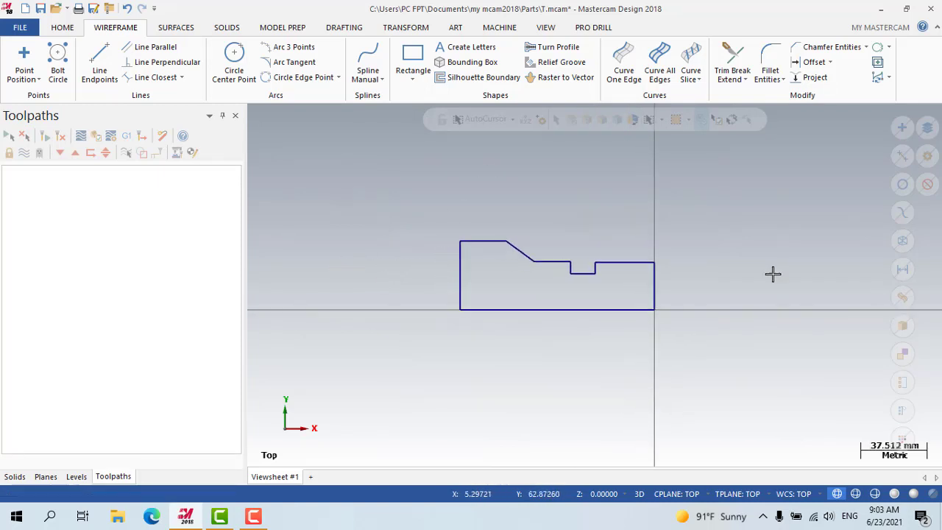
# Step: Add the LATHE 2-AXIS SLANT BED MM and LATHE 2-AXIS SLANT BED definitions to the lathe machine list
pyautogui.click(515, 28)
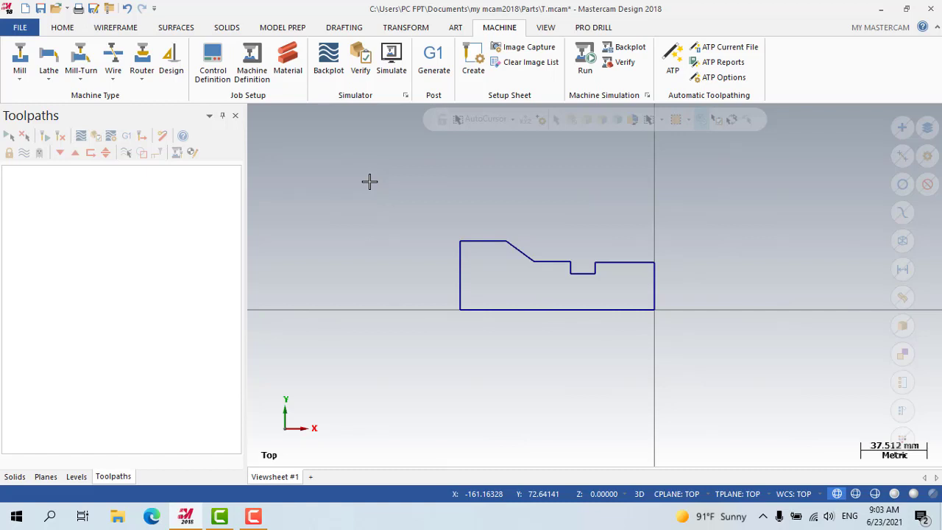
pyautogui.click(47, 81)
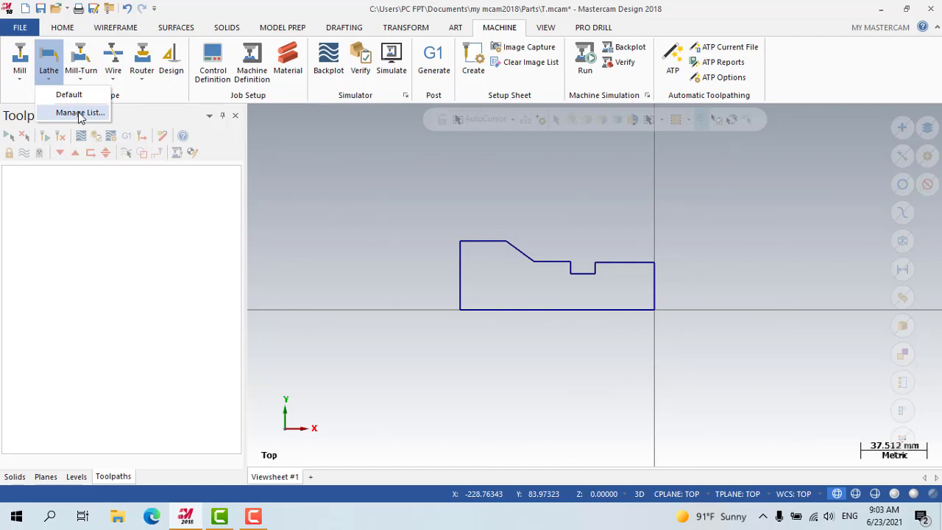
pyautogui.click(80, 113)
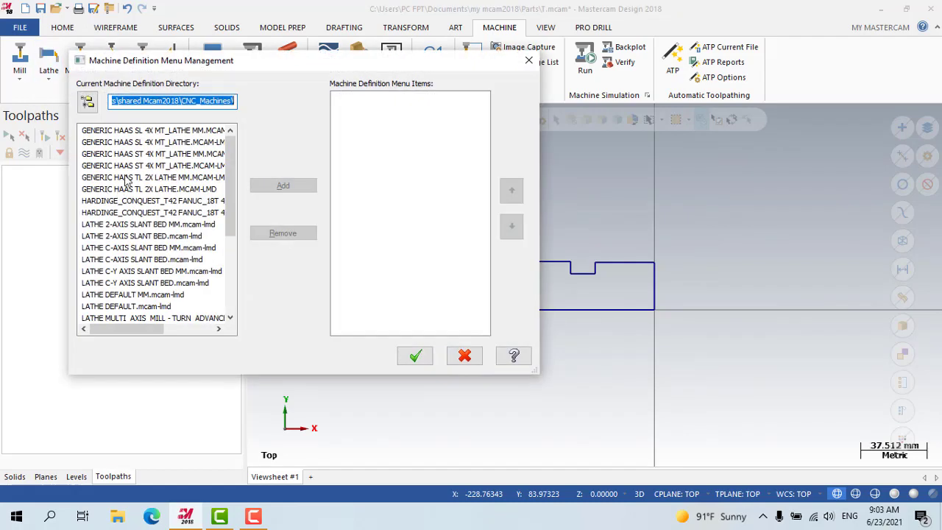
pyautogui.moveTo(230, 231); pyautogui.dragTo(239, 250)
pyautogui.click(95, 200)
pyautogui.click(96, 190)
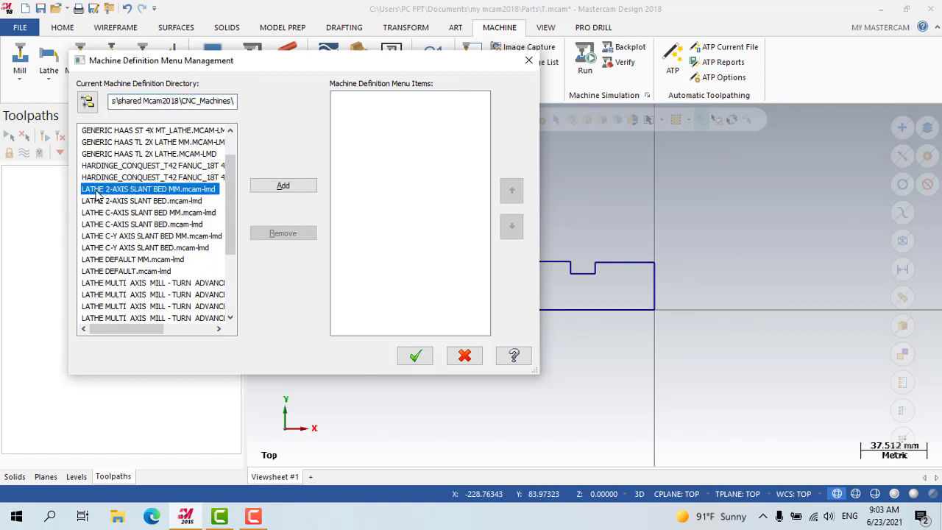
pyautogui.click(280, 185)
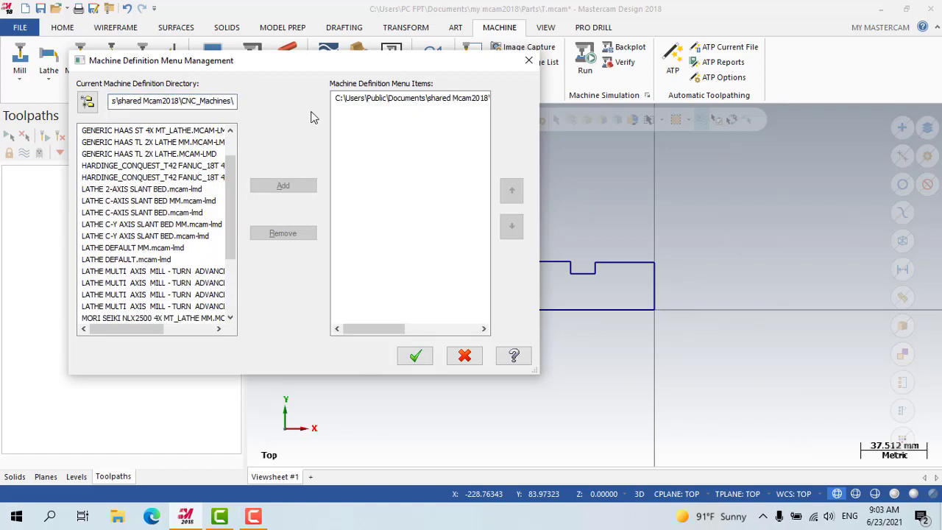
pyautogui.click(129, 189)
pyautogui.click(285, 185)
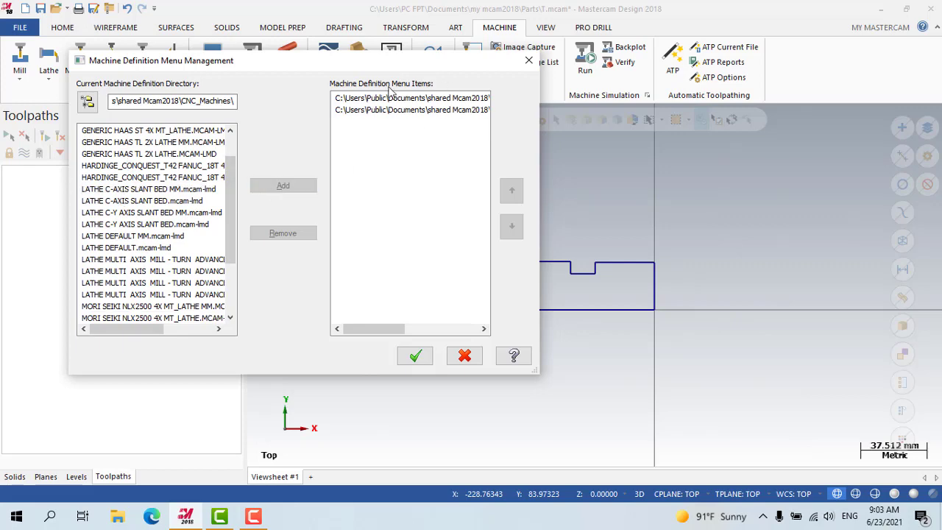
pyautogui.click(415, 357)
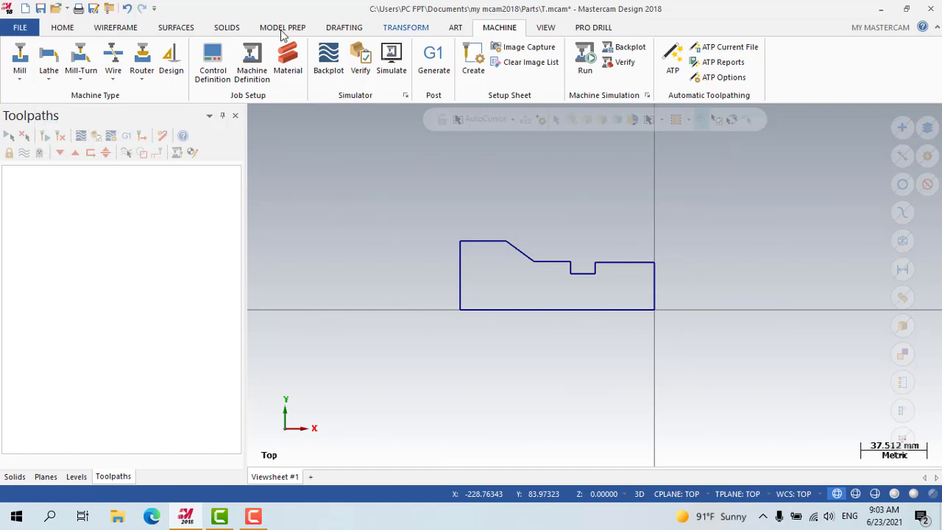
# Step: Load the LATHE 2-AXIS SLANT BED MM machine and open the stock setup of its machine group
pyautogui.click(46, 79)
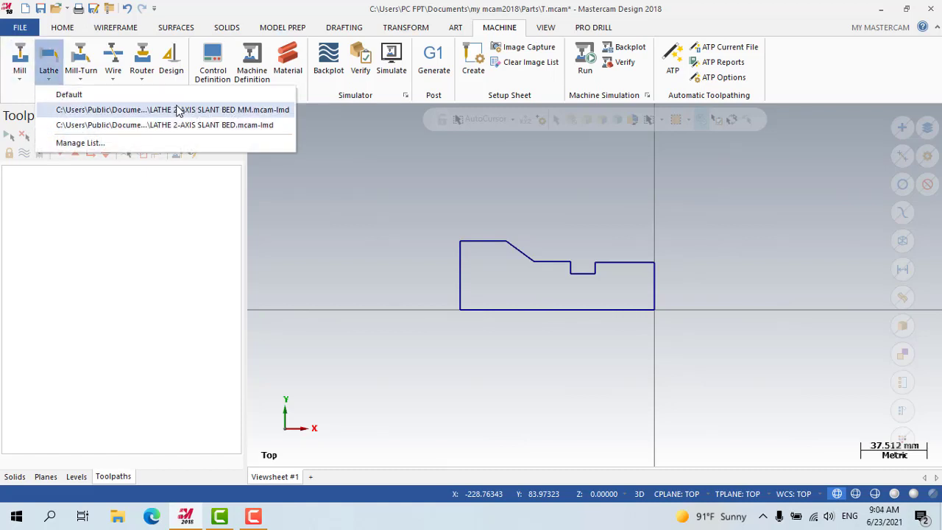
pyautogui.click(219, 111)
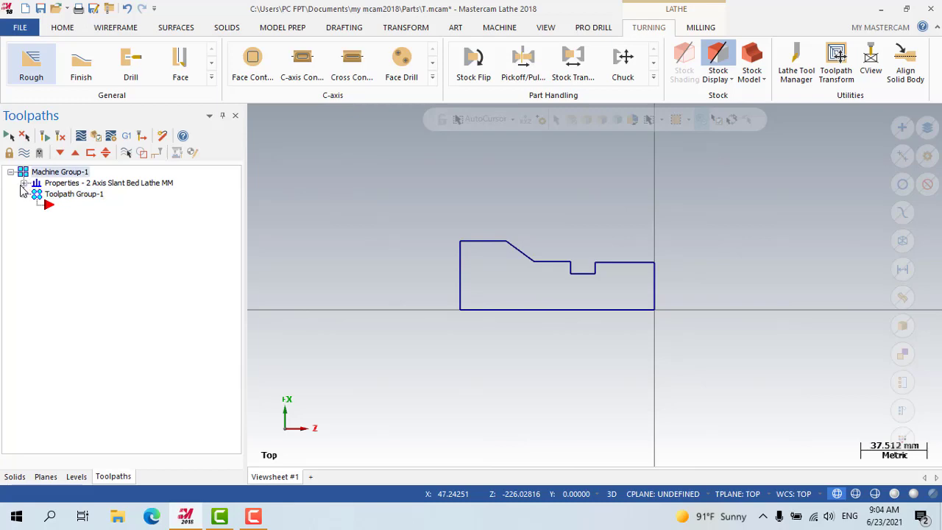
pyautogui.click(24, 183)
pyautogui.doubleClick(72, 217)
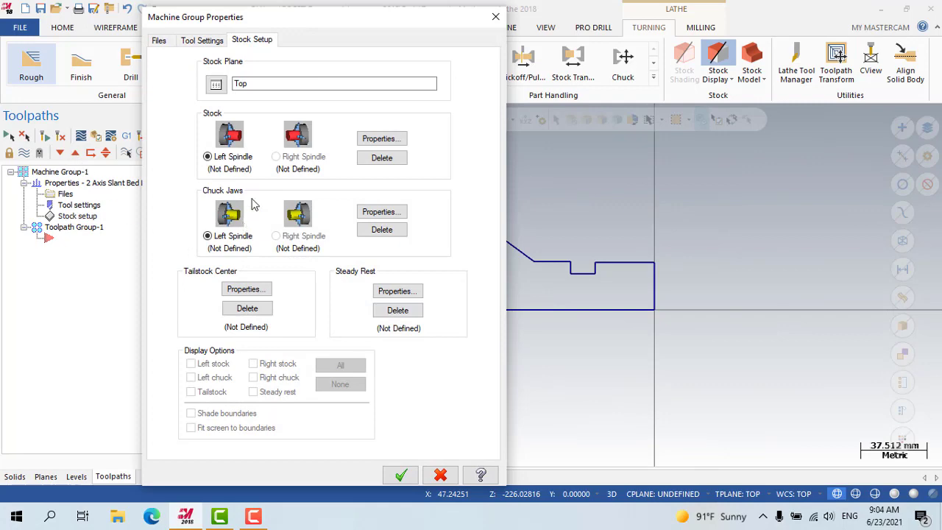
pyautogui.moveTo(335, 24); pyautogui.dragTo(348, 8)
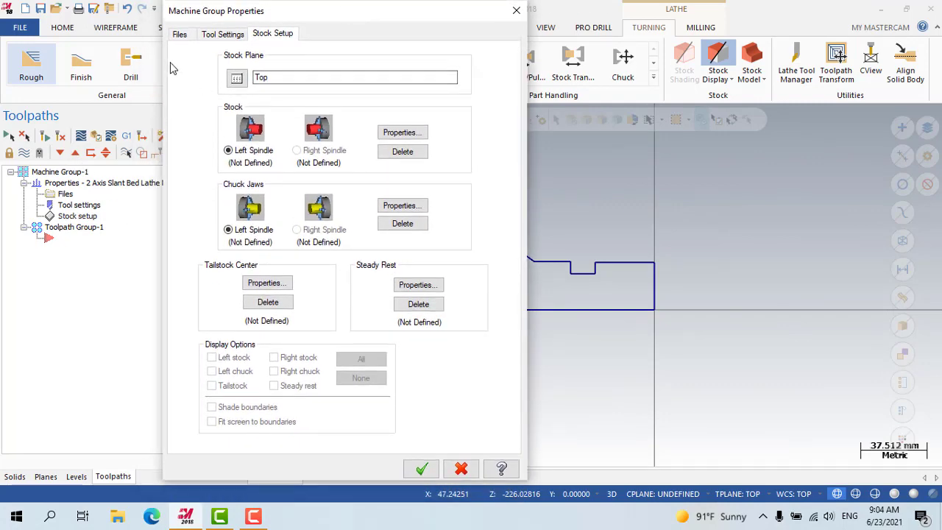
# Step: Set the default program number to 1 and keep the feed calculation based on the material
pyautogui.click(179, 36)
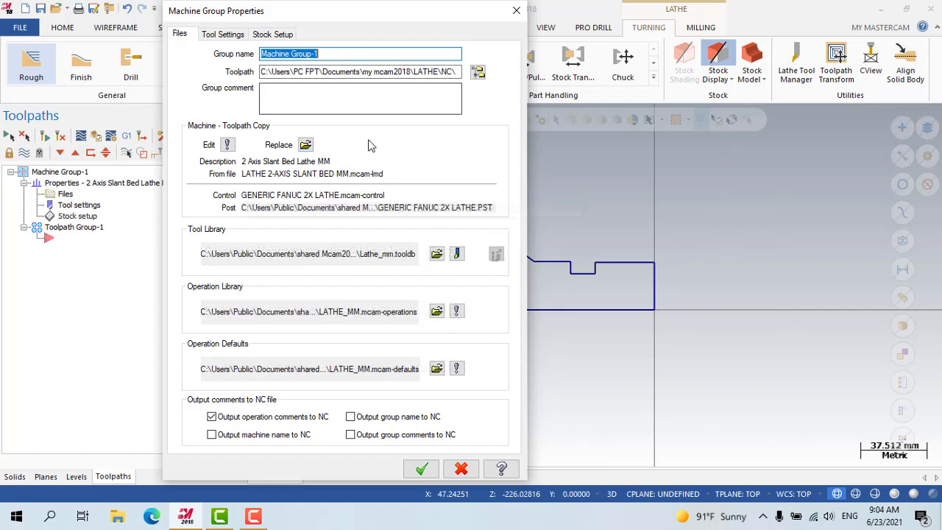
pyautogui.click(222, 34)
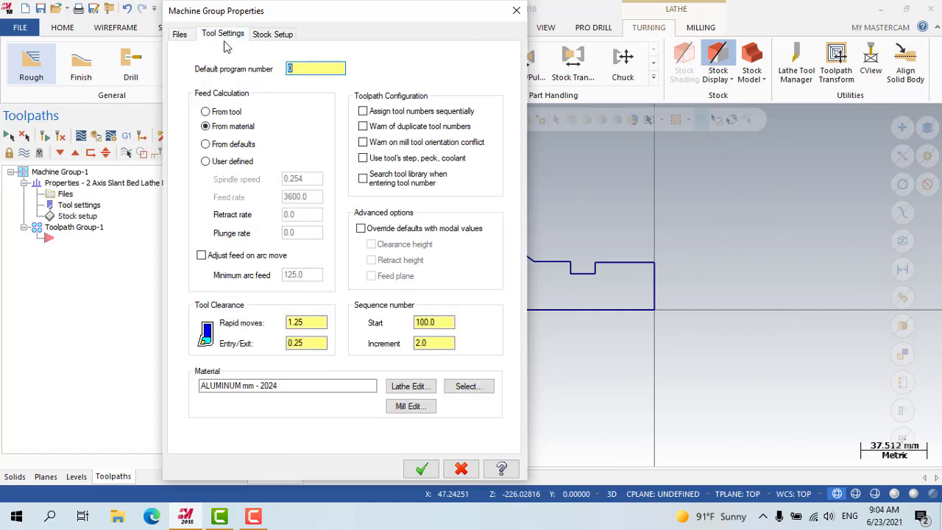
pyautogui.write('1')
pyautogui.click(222, 163)
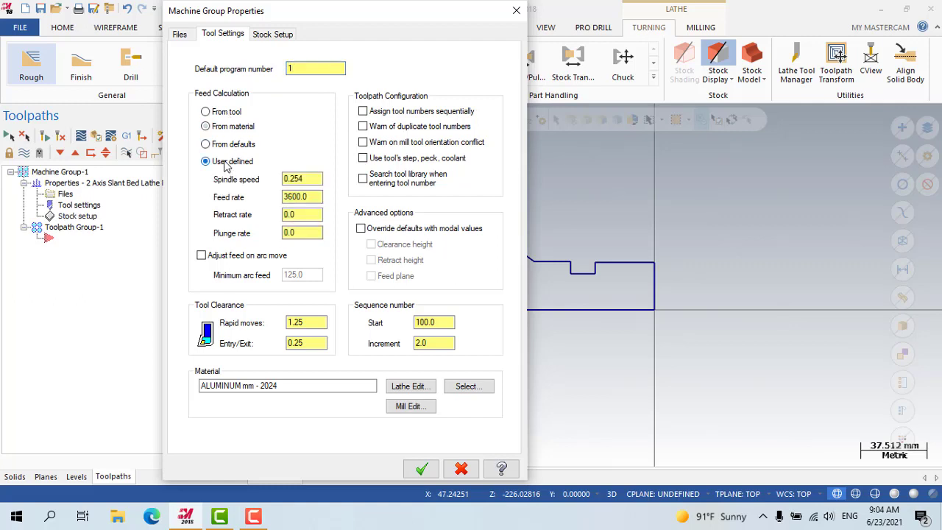
pyautogui.click(206, 128)
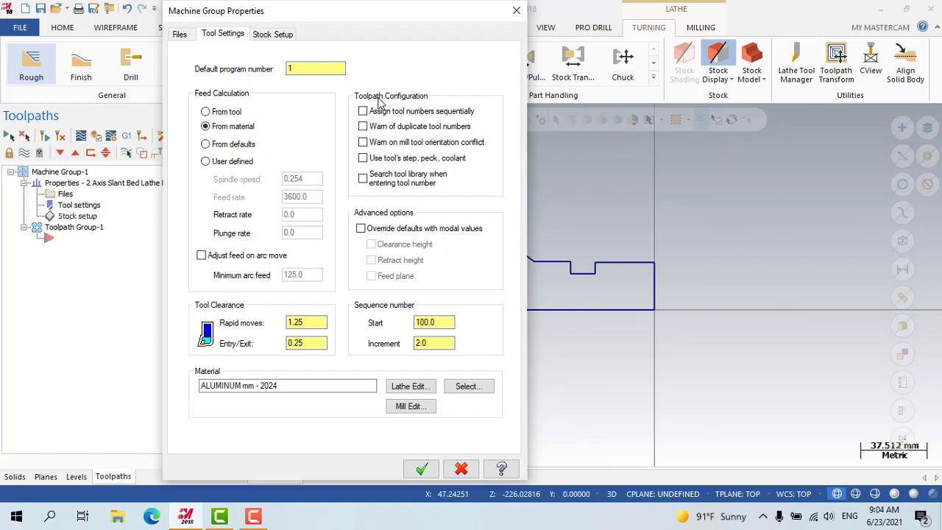
# Step: Enable sequential tool numbering, duplicate tool number warnings, and modal overrides for clearance height, retract height and feed plane
pyautogui.click(363, 112)
pyautogui.click(361, 229)
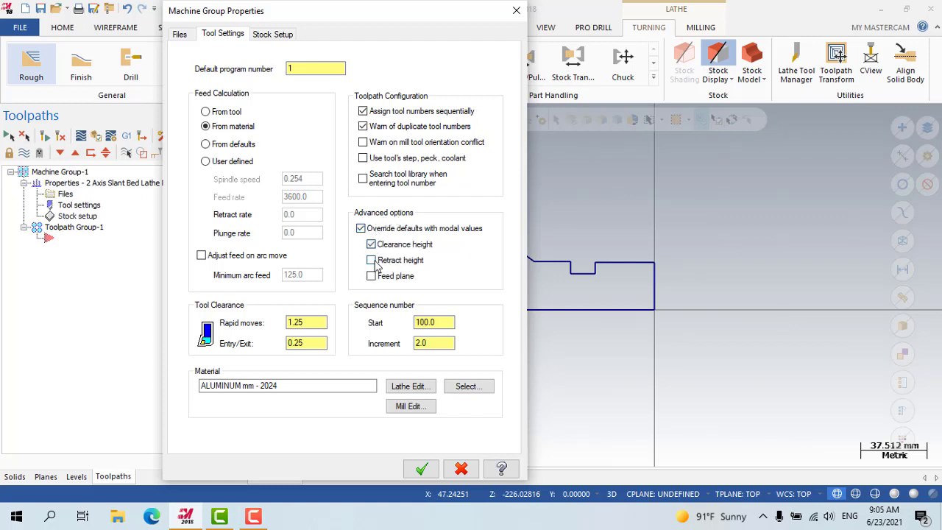
pyautogui.click(372, 261)
# Step: Review the sequence number settings and the lathe material definition of ALUMINUM mm - 2024, including the available ISO groups
pyautogui.moveTo(441, 322); pyautogui.dragTo(381, 324)
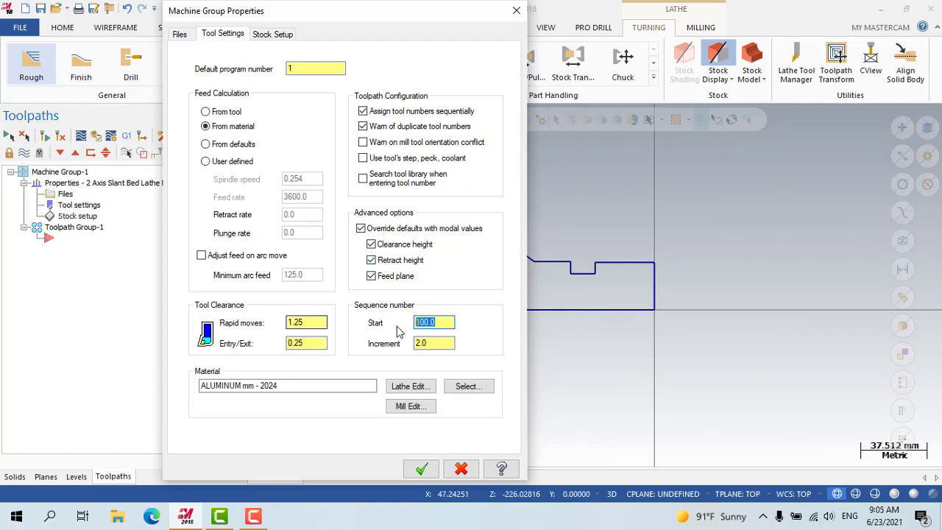
pyautogui.moveTo(449, 322); pyautogui.dragTo(367, 333)
pyautogui.press('Tab')
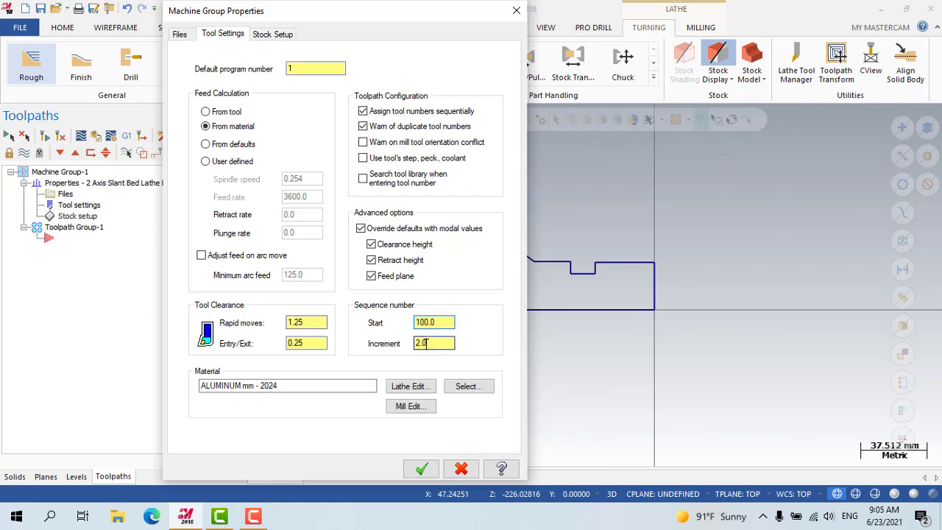
pyautogui.doubleClick(441, 343)
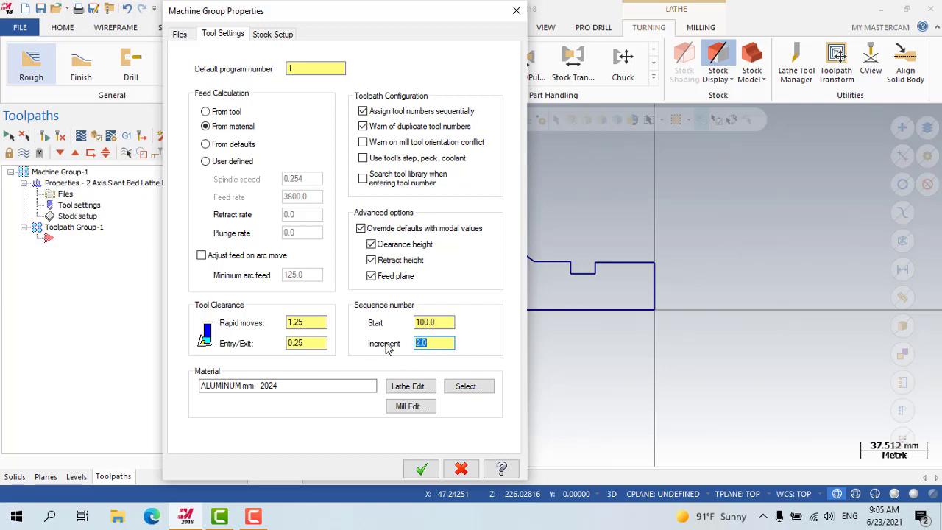
pyautogui.click(402, 393)
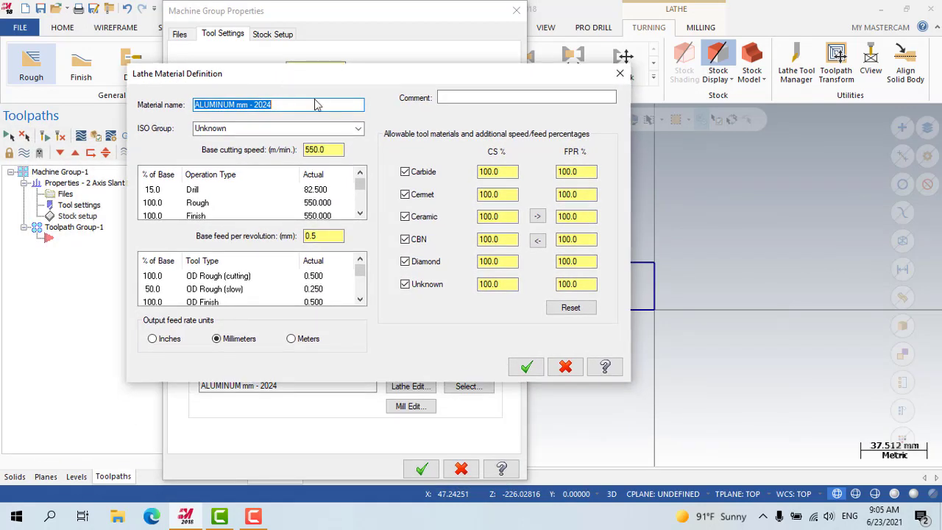
pyautogui.click(357, 128)
pyautogui.click(360, 131)
pyautogui.click(360, 131)
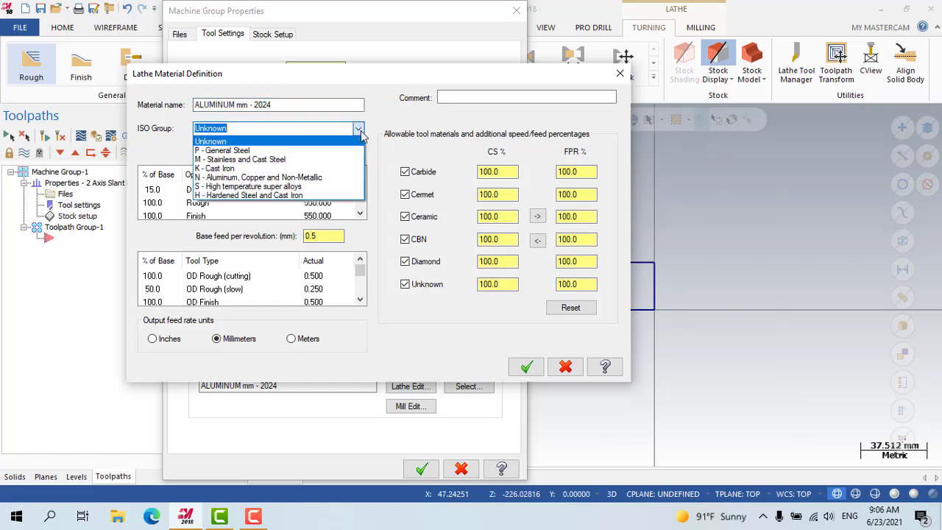
pyautogui.click(360, 131)
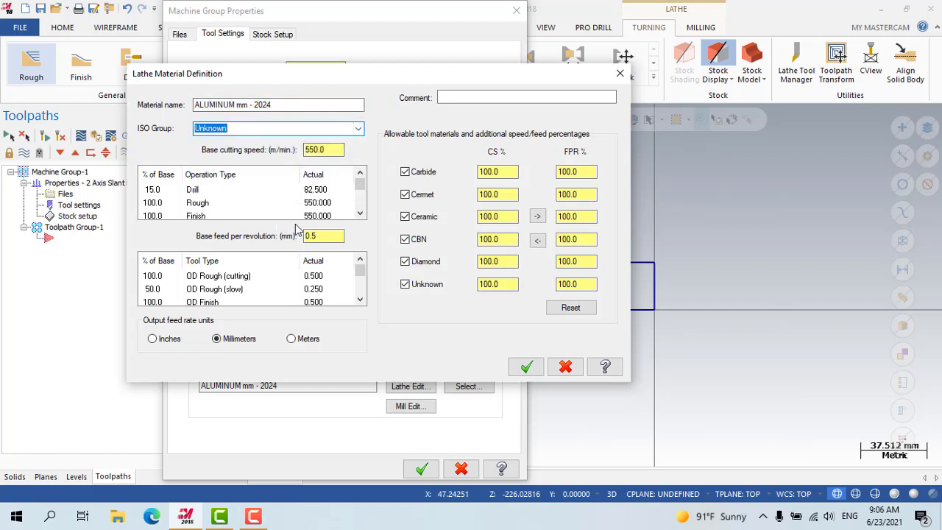
pyautogui.click(539, 364)
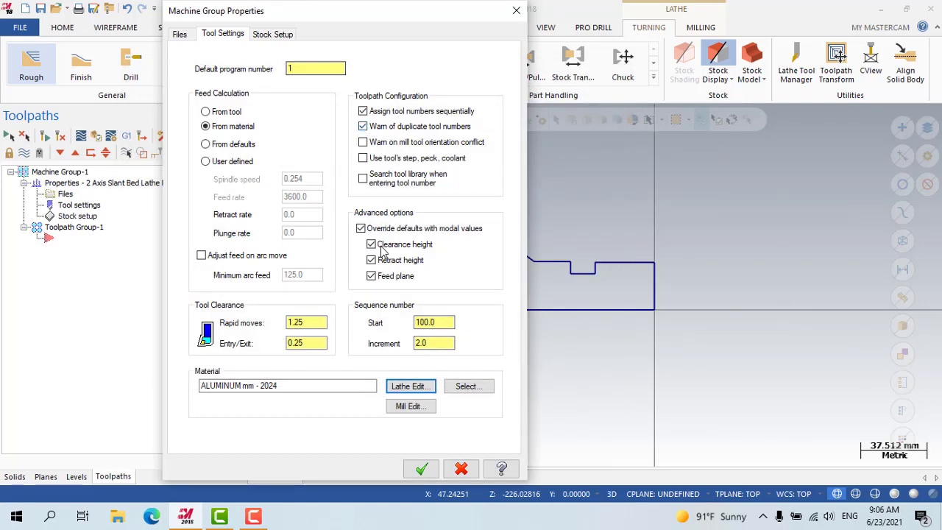
# Step: Name the left spindle stock "phoi" and use Cylinder as its geometry
pyautogui.click(259, 35)
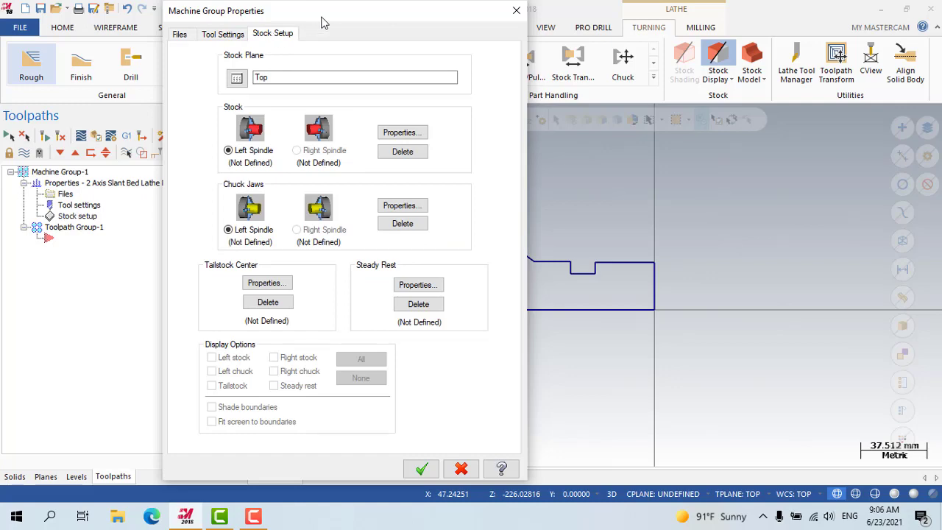
pyautogui.moveTo(324, 23); pyautogui.dragTo(243, 22)
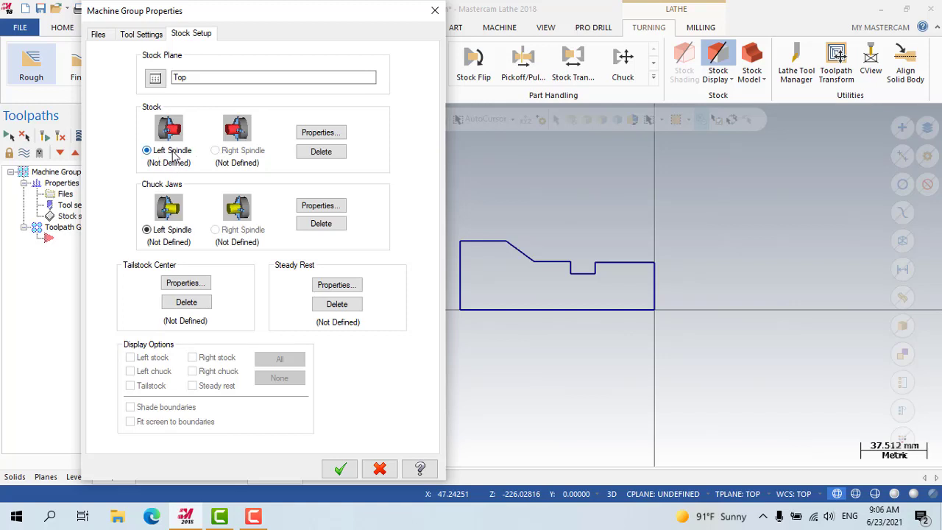
pyautogui.click(304, 137)
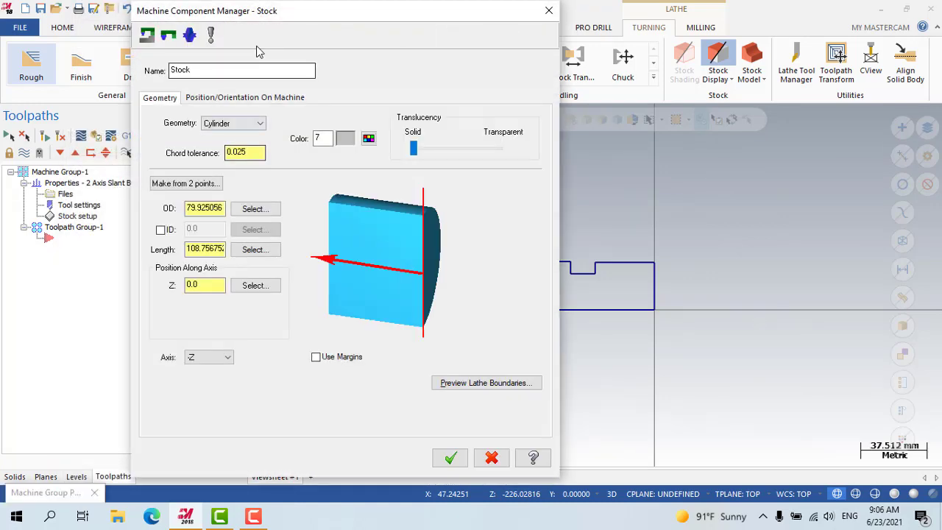
pyautogui.moveTo(266, 14); pyautogui.dragTo(217, 28)
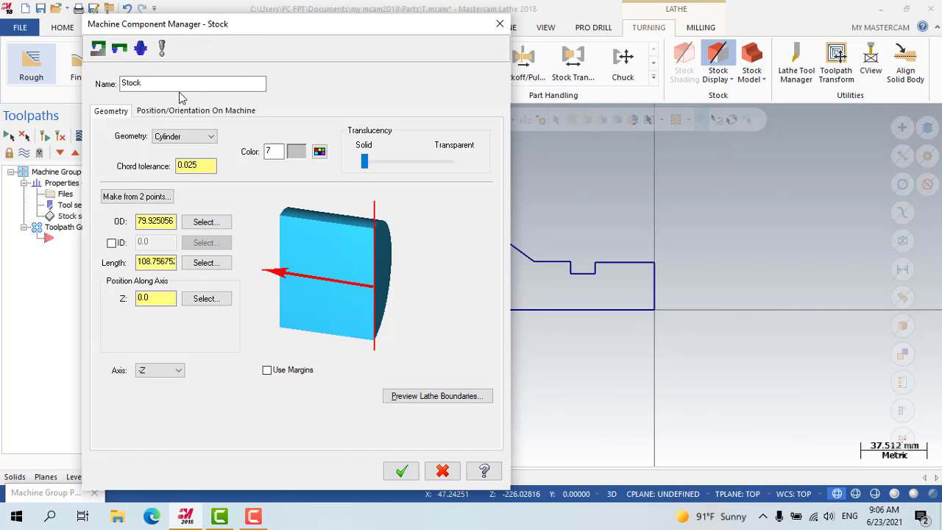
pyautogui.moveTo(140, 83); pyautogui.dragTo(2, 71)
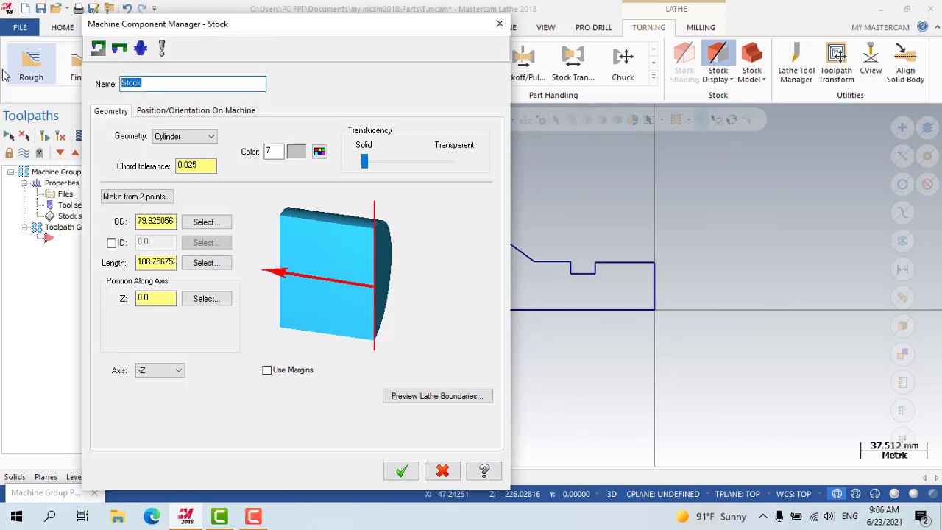
pyautogui.write('P')
pyautogui.click(180, 136)
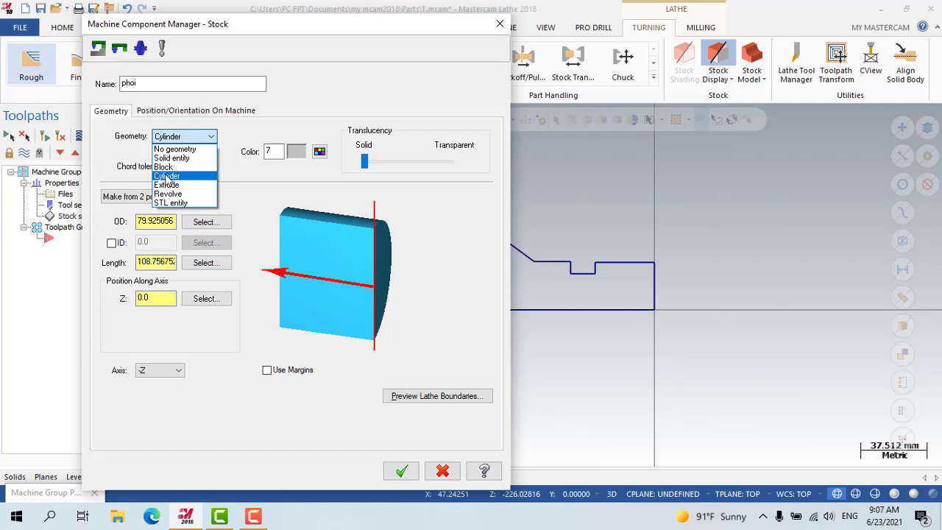
pyautogui.click(167, 176)
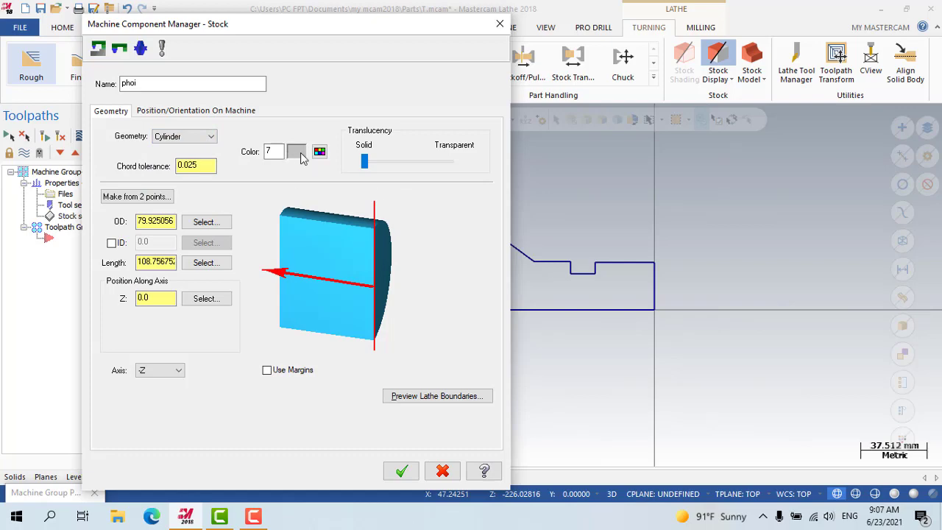
# Step: Give the stock the light yellow colour 19 and set its translucency to nearly fully transparent
pyautogui.click(319, 151)
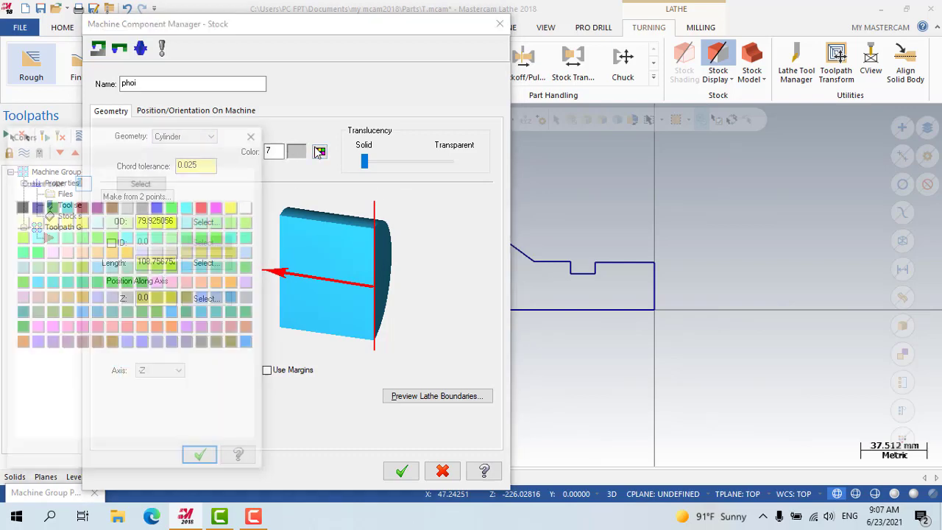
pyautogui.click(157, 212)
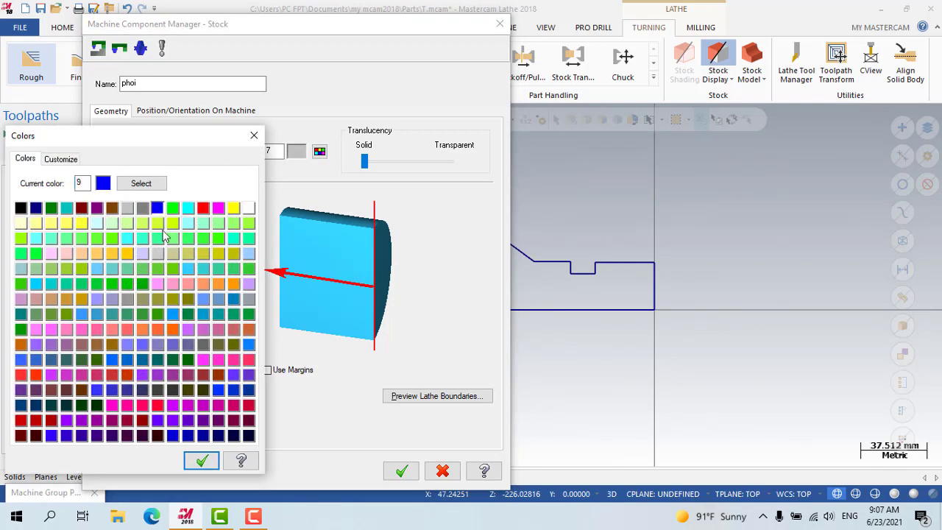
pyautogui.click(173, 223)
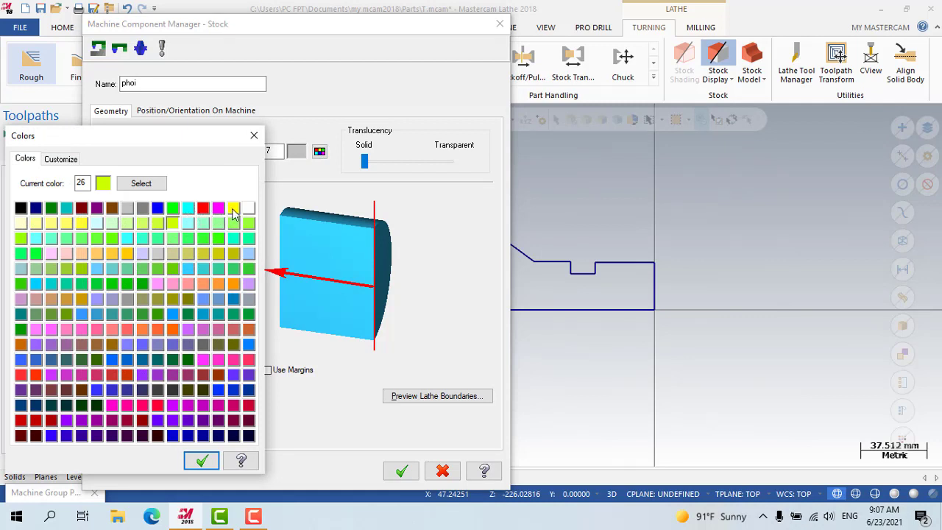
pyautogui.click(22, 209)
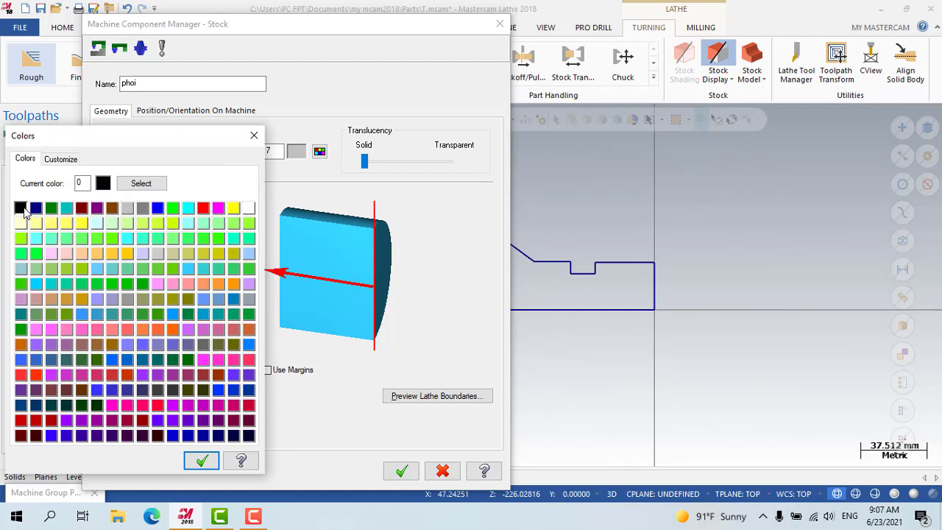
pyautogui.click(67, 224)
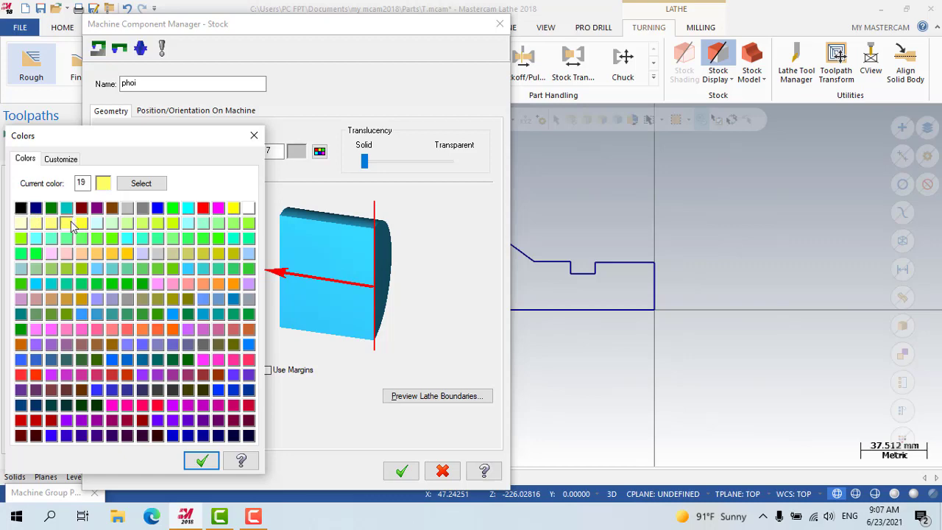
pyautogui.click(201, 460)
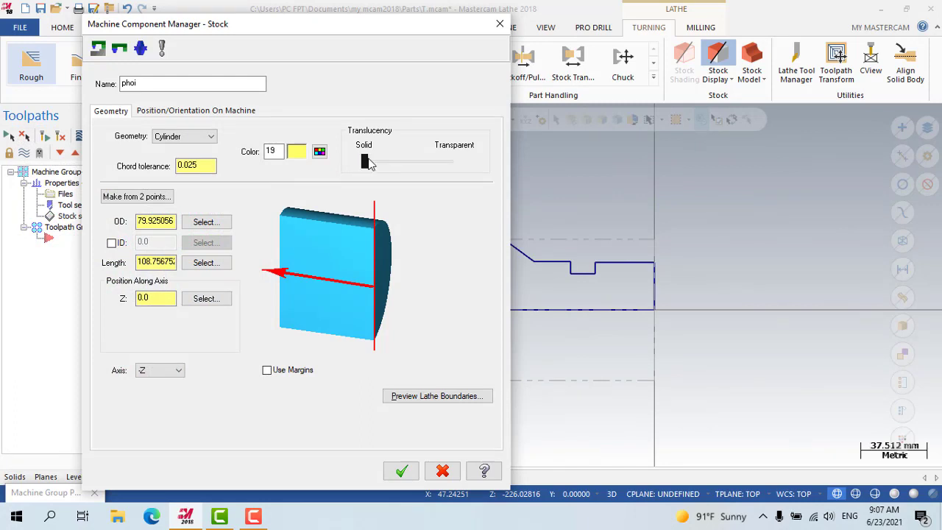
pyautogui.click(420, 162)
pyautogui.moveTo(417, 162); pyautogui.dragTo(433, 164)
pyautogui.moveTo(433, 164); pyautogui.dragTo(449, 163)
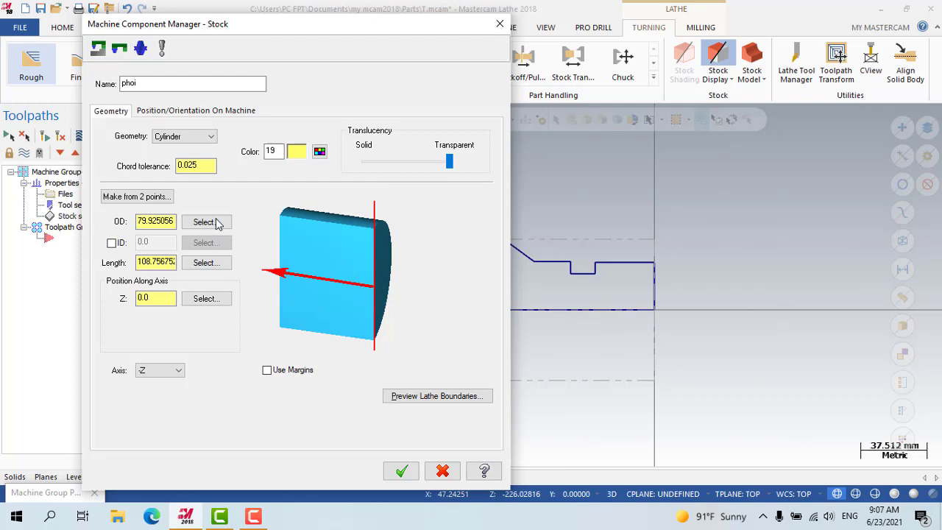
pyautogui.click(152, 220)
pyautogui.moveTo(174, 220); pyautogui.dragTo(135, 221)
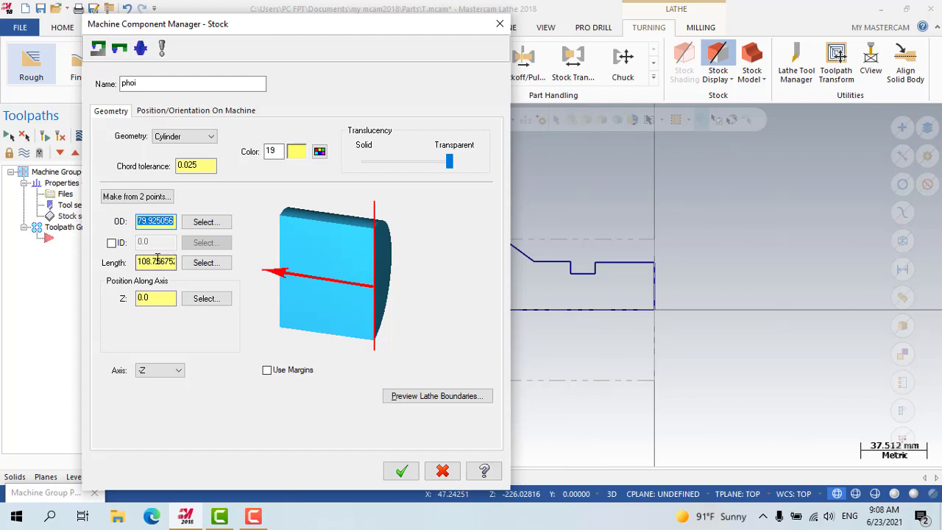
pyautogui.moveTo(175, 262); pyautogui.dragTo(136, 262)
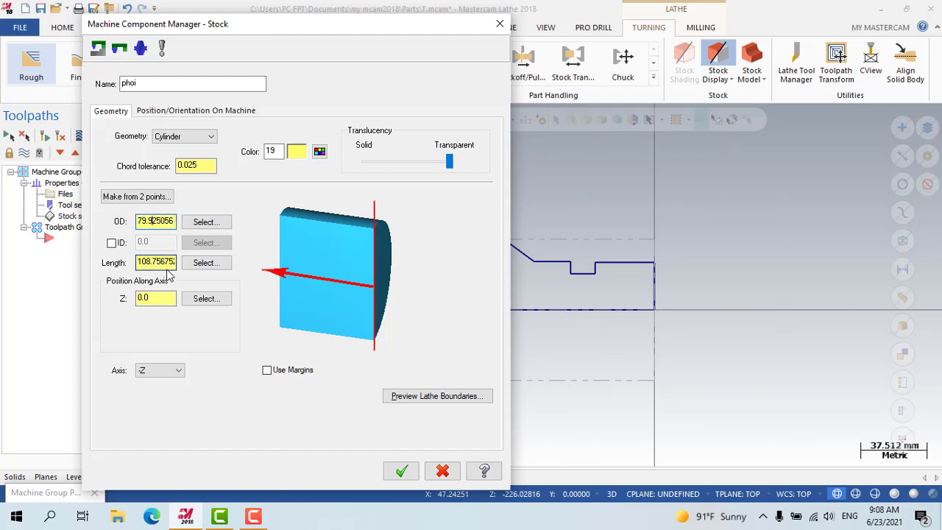
pyautogui.click(152, 222)
pyautogui.click(161, 261)
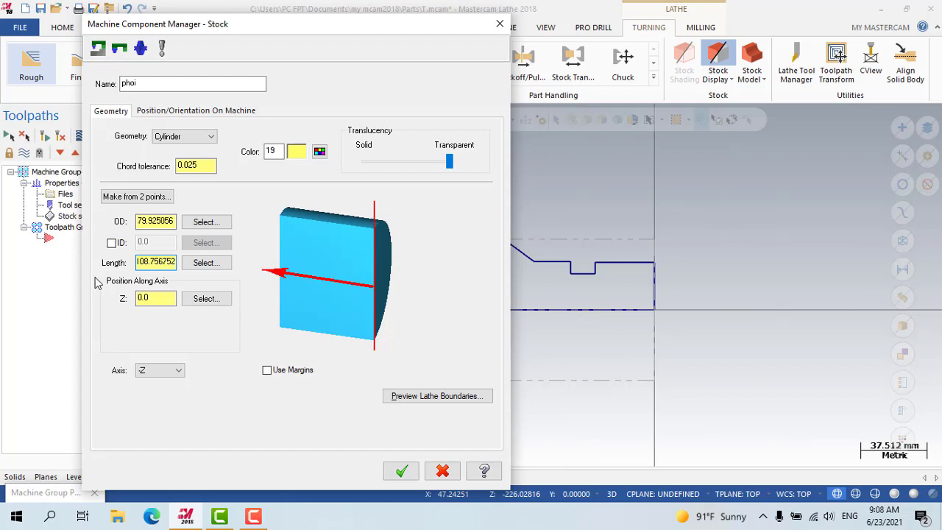
pyautogui.click(111, 243)
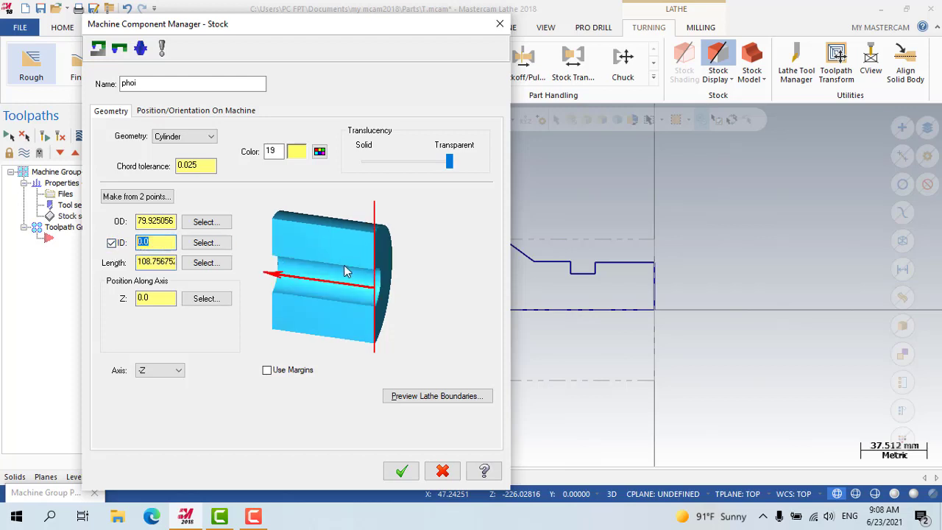
pyautogui.doubleClick(147, 242)
pyautogui.click(111, 242)
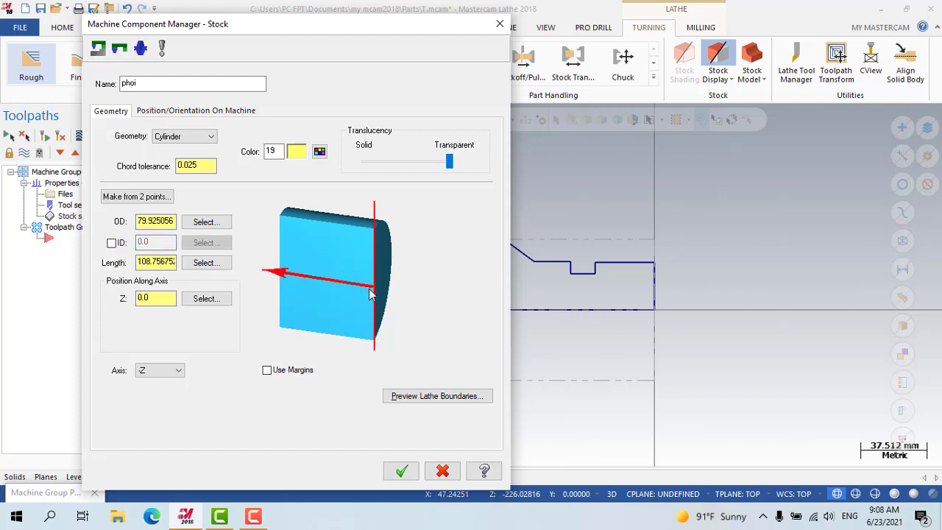
# Step: Define the stock cylinder by two points, the origin and the profile's upper-left corner, and set its Z position to 30
pyautogui.click(134, 198)
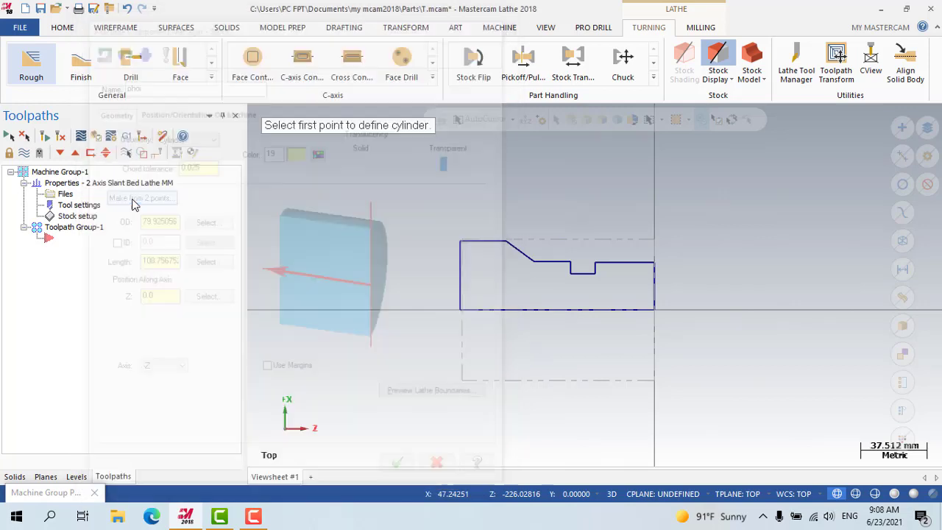
pyautogui.click(654, 309)
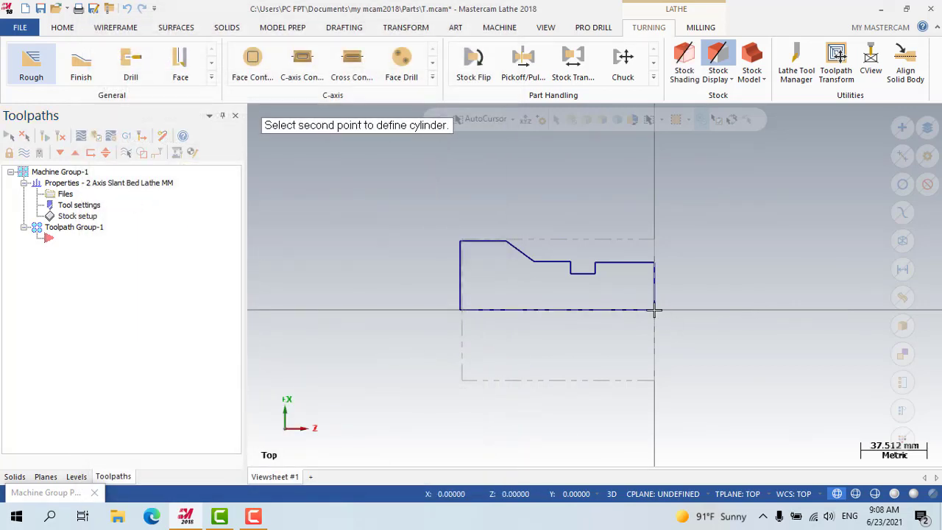
pyautogui.click(459, 241)
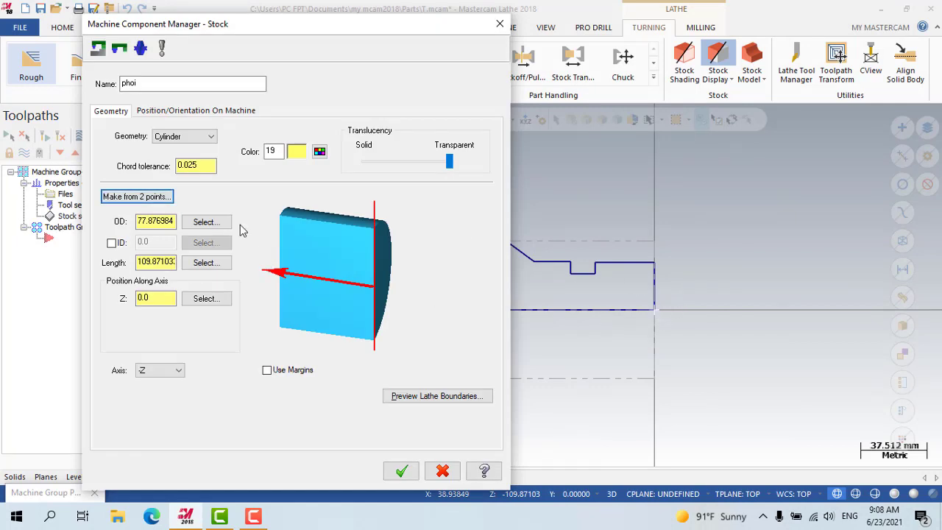
pyautogui.click(167, 221)
pyautogui.doubleClick(162, 298)
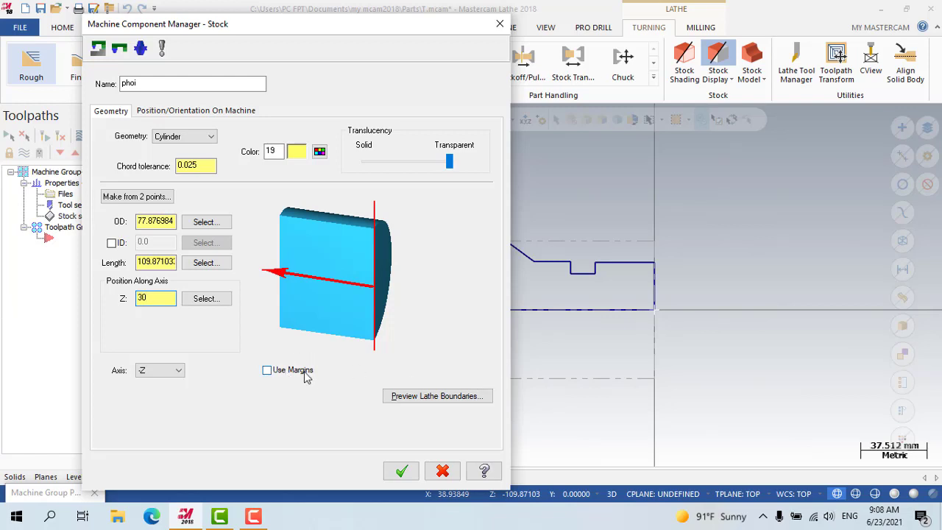
# Step: Try the +Z axis direction for the stock cylinder and return it to -Z
pyautogui.click(179, 370)
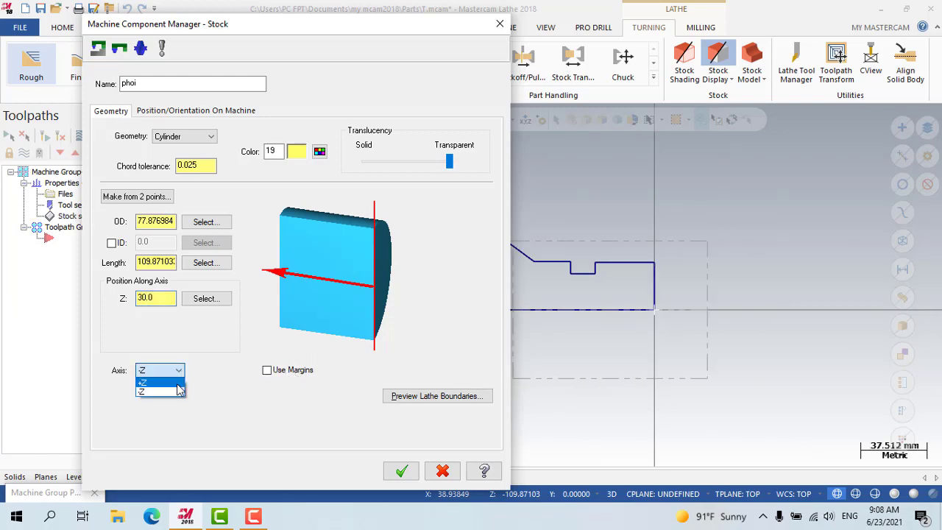
pyautogui.click(177, 389)
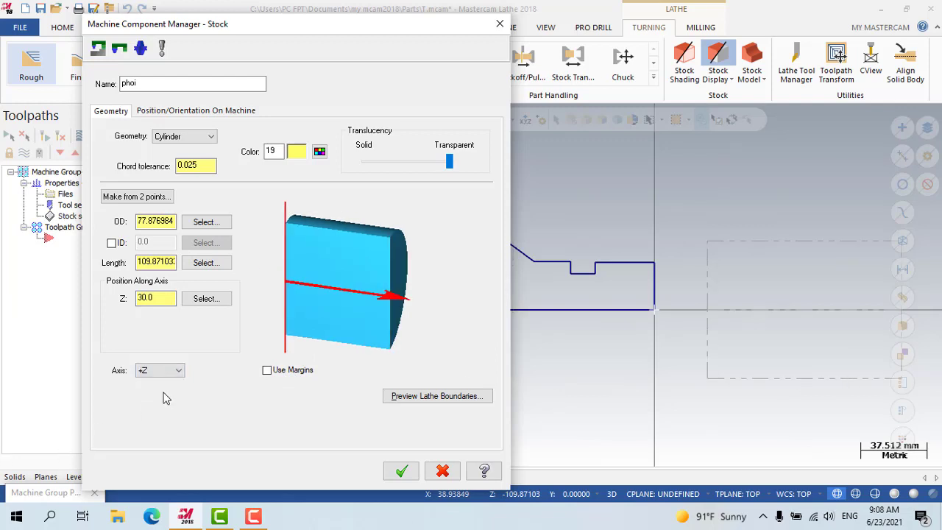
pyautogui.click(162, 374)
pyautogui.click(153, 401)
pyautogui.click(153, 372)
pyautogui.click(149, 391)
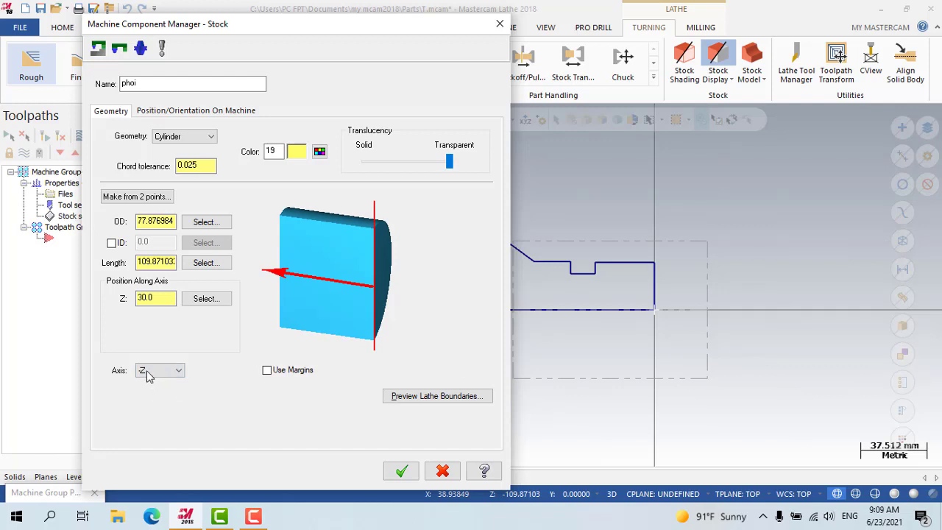
pyautogui.click(147, 375)
pyautogui.click(142, 394)
pyautogui.click(158, 370)
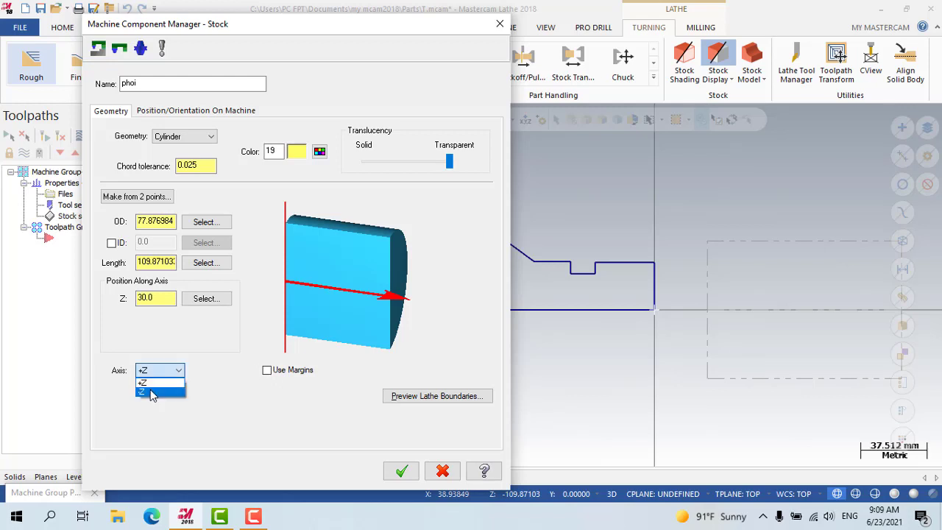
pyautogui.click(151, 393)
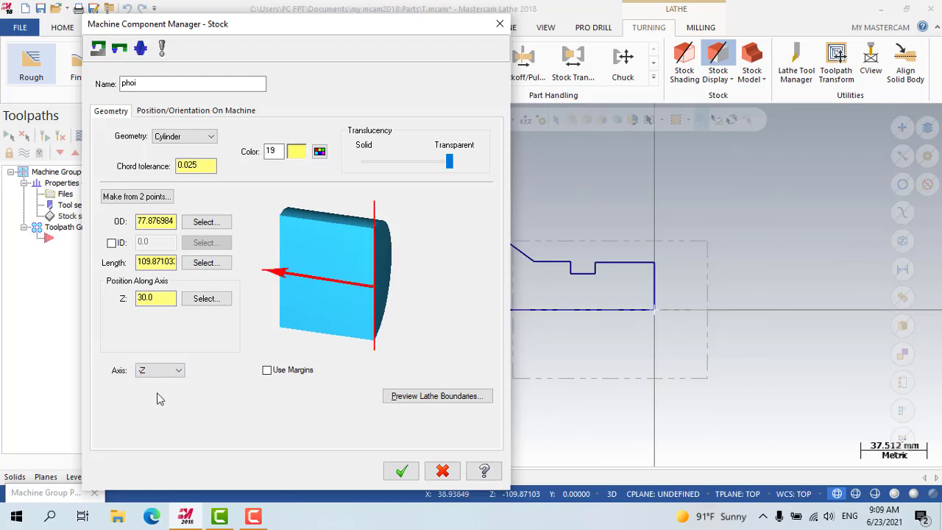
# Step: Set the stock's Z position along the axis to 0
pyautogui.doubleClick(155, 298)
pyautogui.write('0')
pyautogui.press('Return')
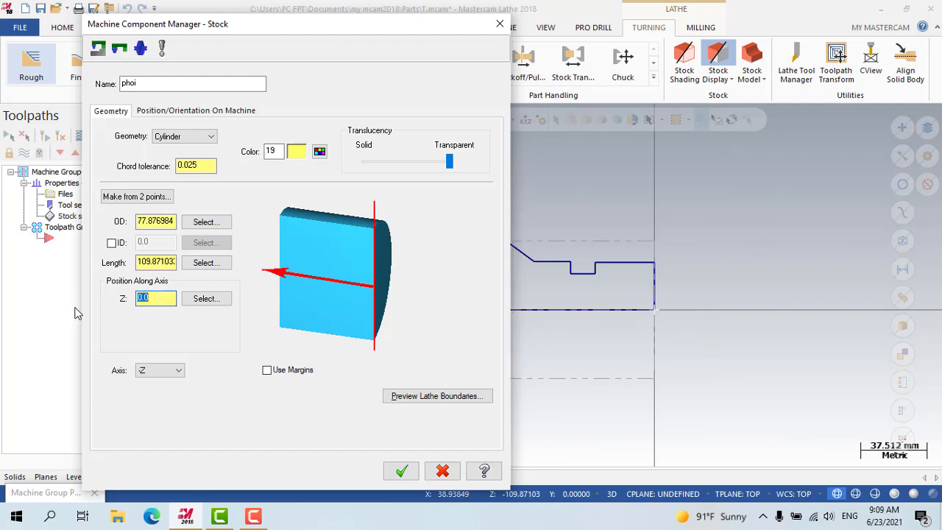
# Step: Enable margins for the stock and set its left margin to 30
pyautogui.click(266, 370)
pyautogui.moveTo(349, 22); pyautogui.dragTo(198, 9)
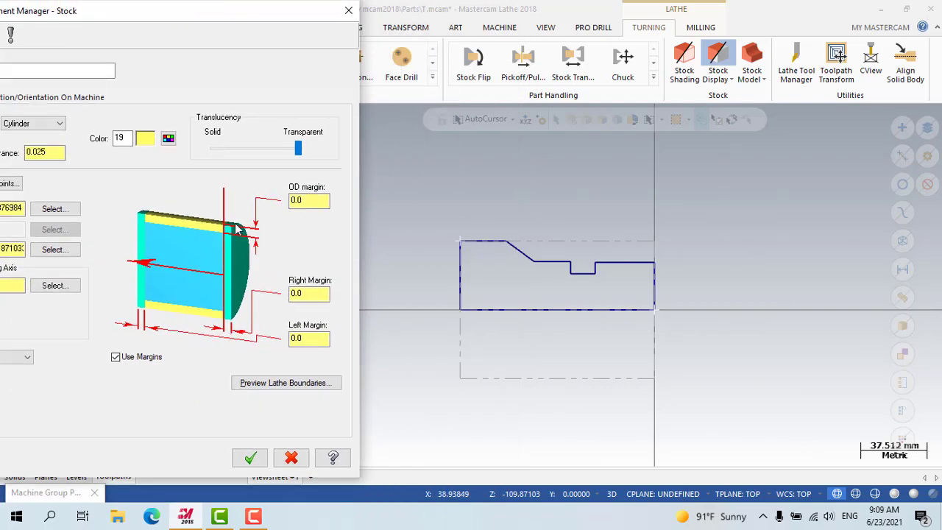
pyautogui.moveTo(317, 340); pyautogui.dragTo(204, 344)
pyautogui.write('30')
pyautogui.press('Return')
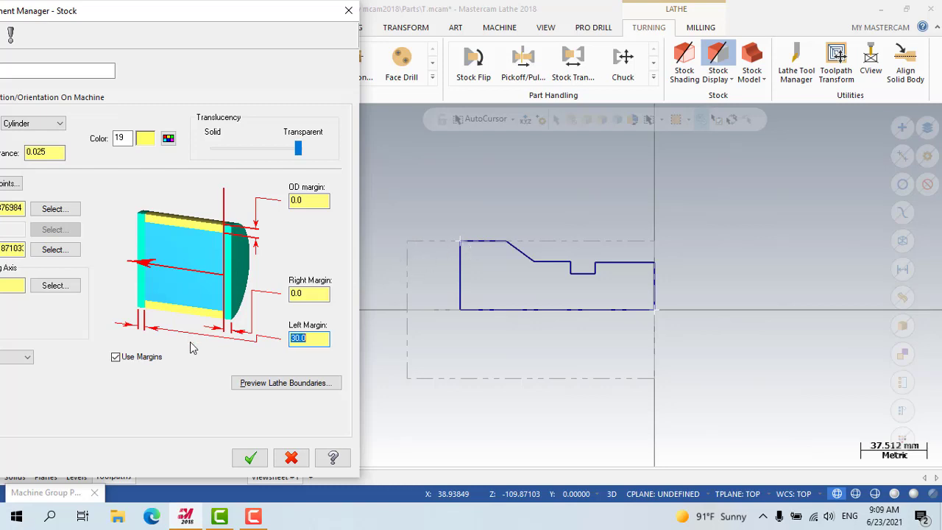
# Step: Set the stock's right margin and OD margin to 2 each, and accept the stock definition
pyautogui.click(320, 295)
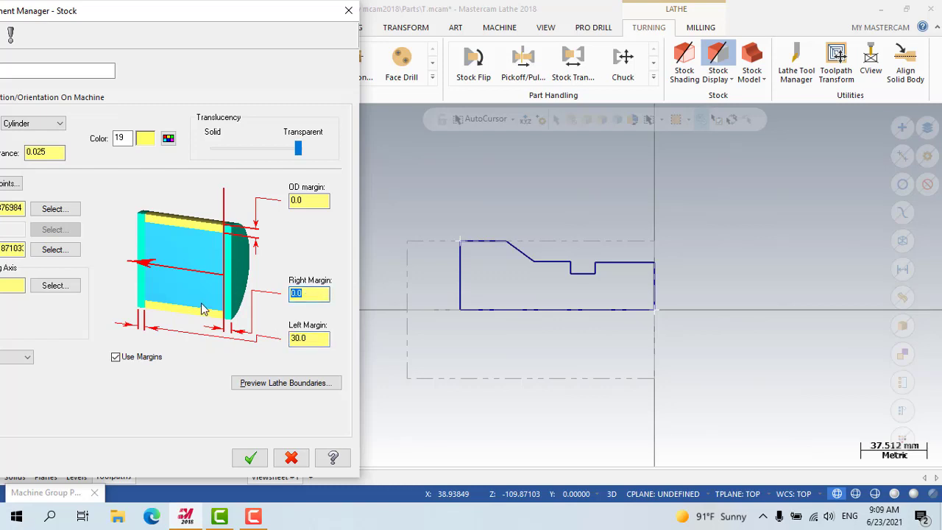
pyautogui.write('2')
pyautogui.click(317, 202)
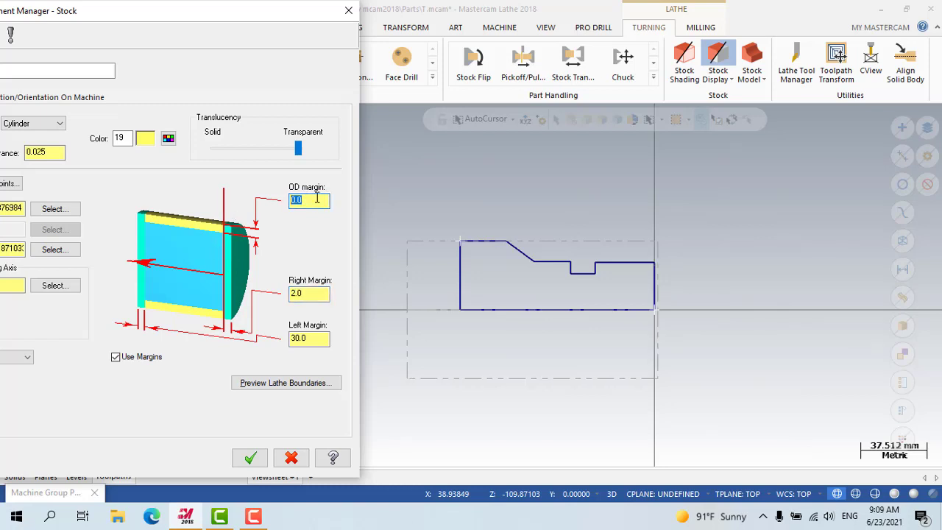
pyautogui.write('2')
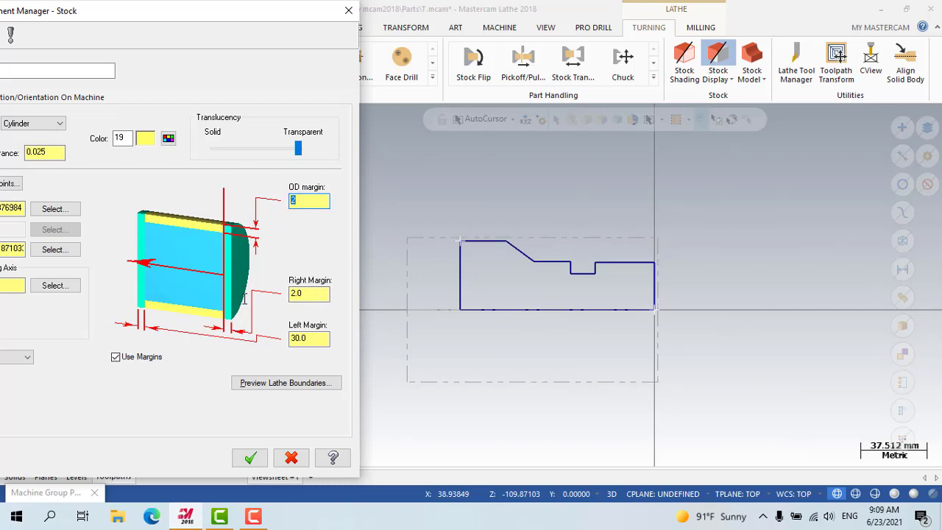
pyautogui.press('Tab')
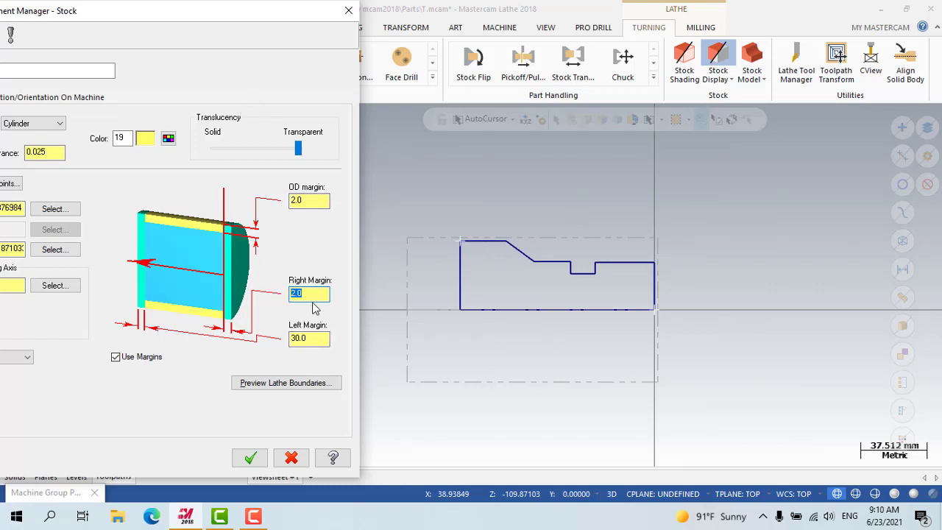
pyautogui.click(307, 201)
pyautogui.click(317, 338)
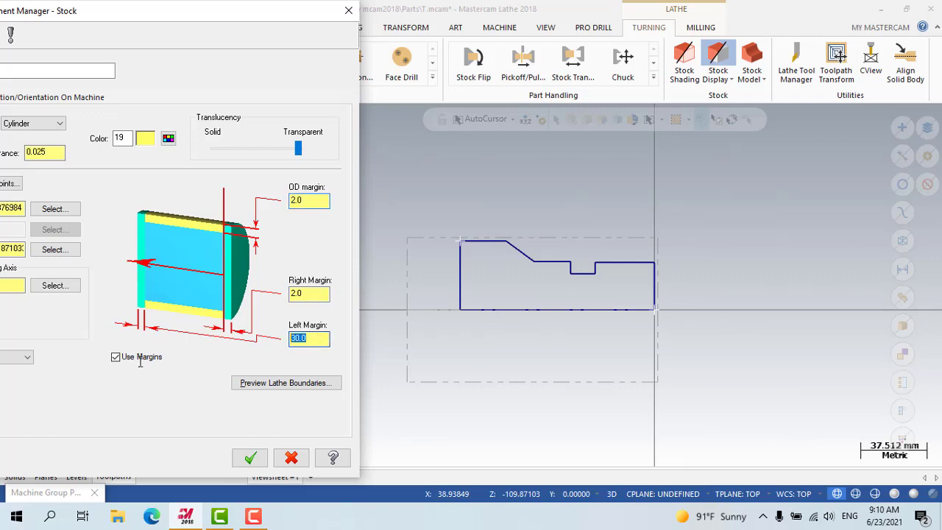
pyautogui.moveTo(206, 17); pyautogui.dragTo(378, 17)
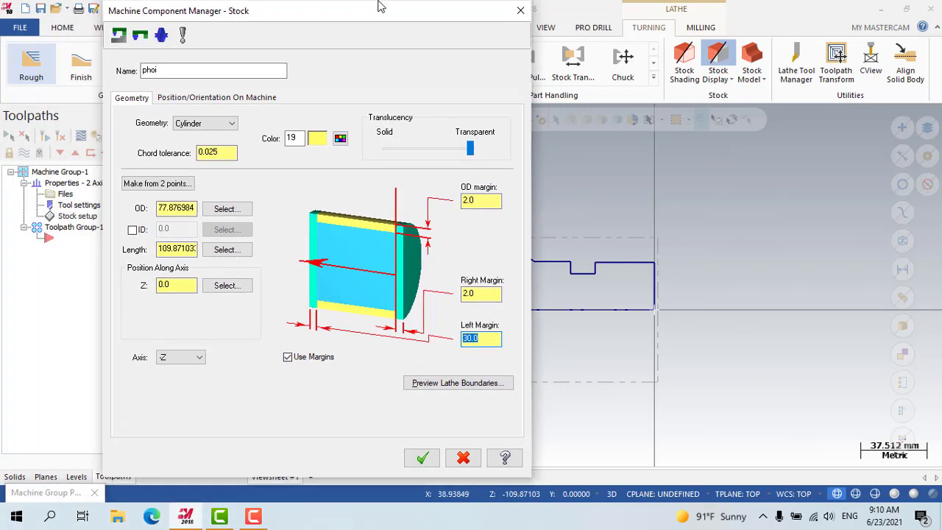
pyautogui.click(425, 457)
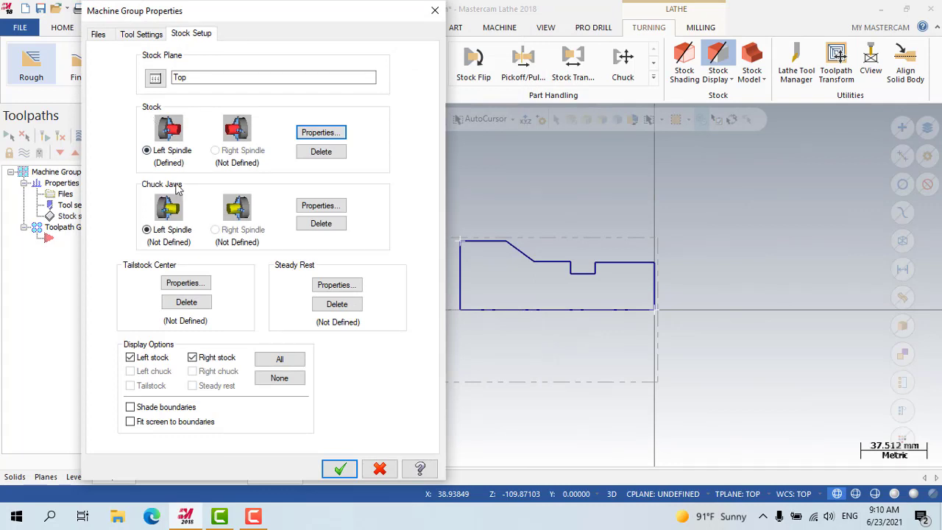
# Step: Open the left spindle chuck jaws definition and set the jaws' translucency slightly past halfway towards transparent
pyautogui.click(326, 209)
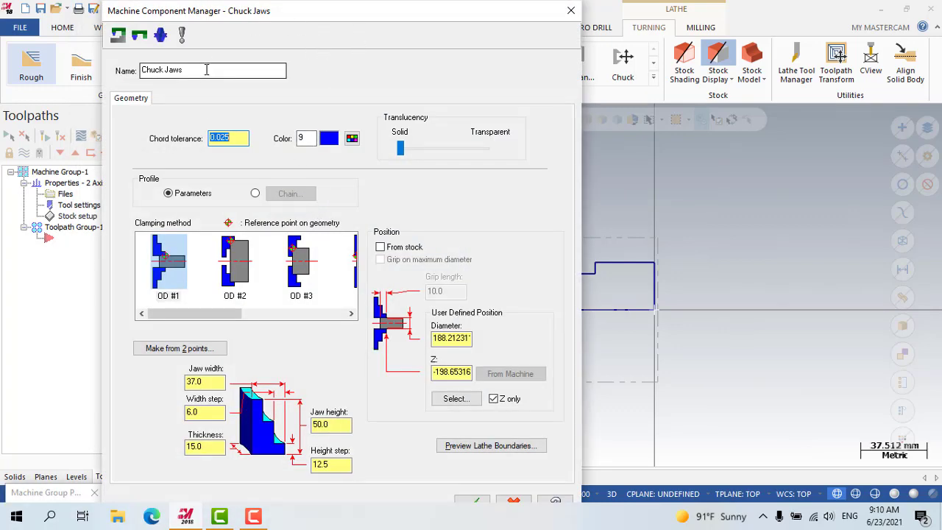
pyautogui.moveTo(206, 69); pyautogui.dragTo(0, 88)
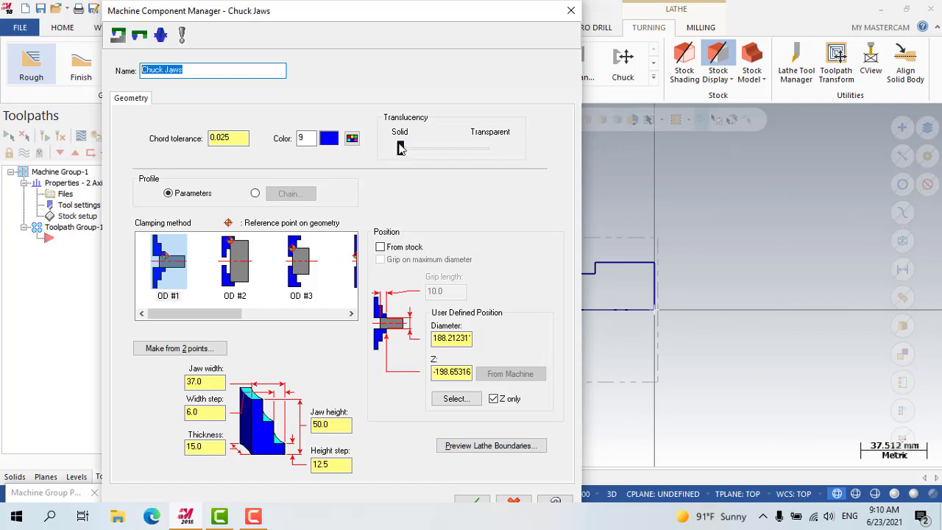
pyautogui.moveTo(399, 147); pyautogui.dragTo(453, 149)
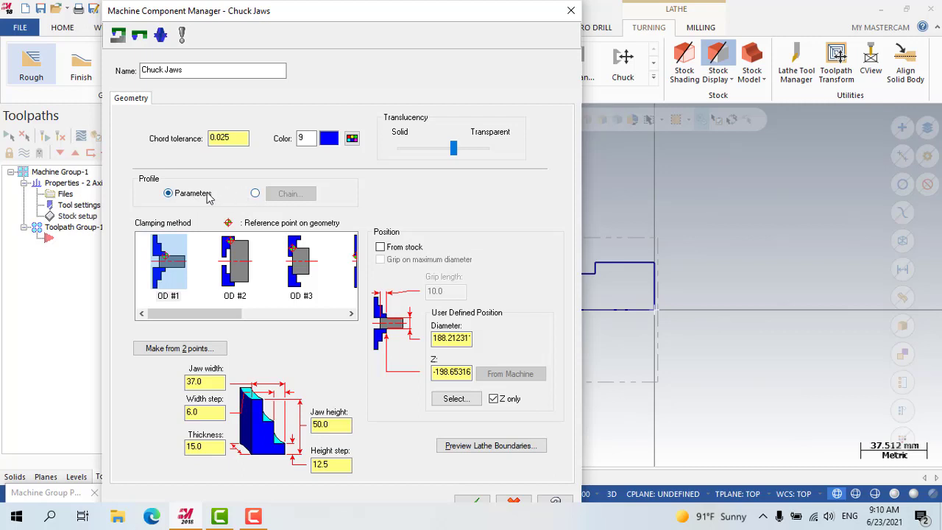
# Step: Try the Chain profile option for the chuck jaws and return to Parameters
pyautogui.click(255, 194)
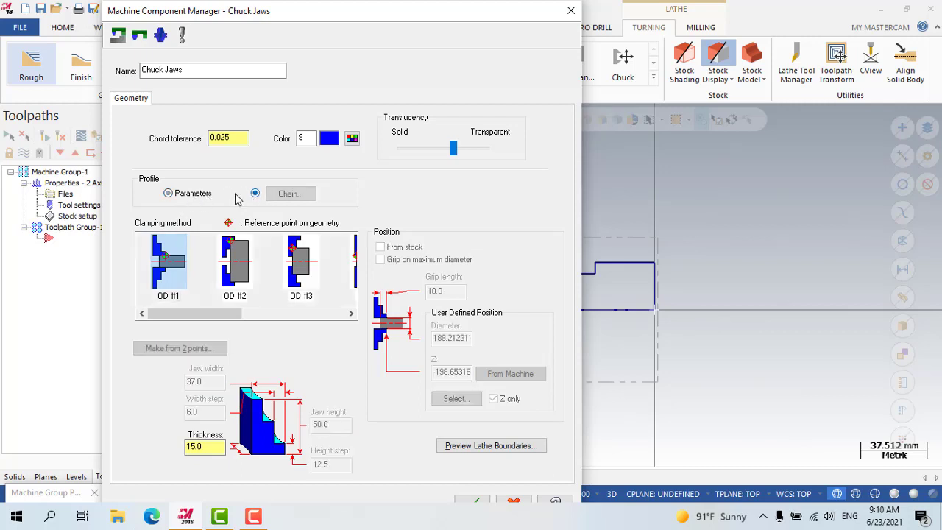
pyautogui.click(185, 195)
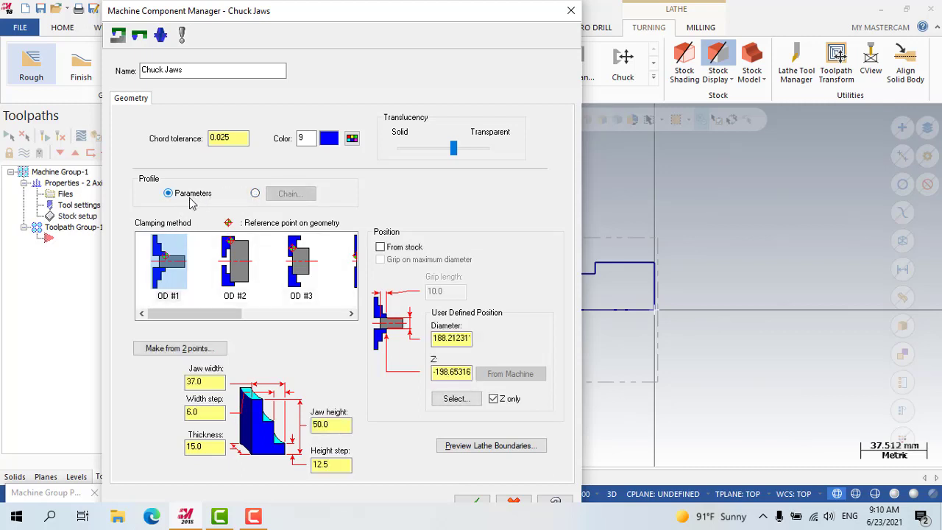
pyautogui.click(255, 194)
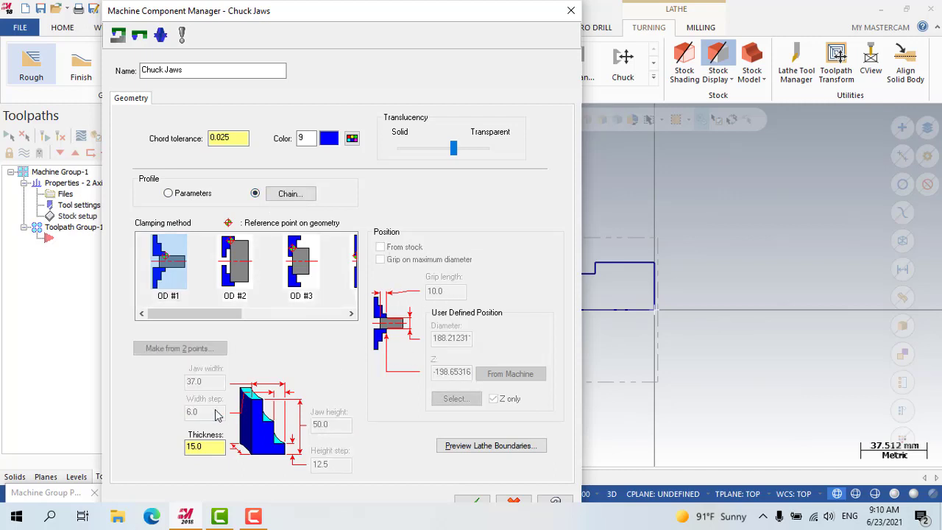
pyautogui.click(184, 193)
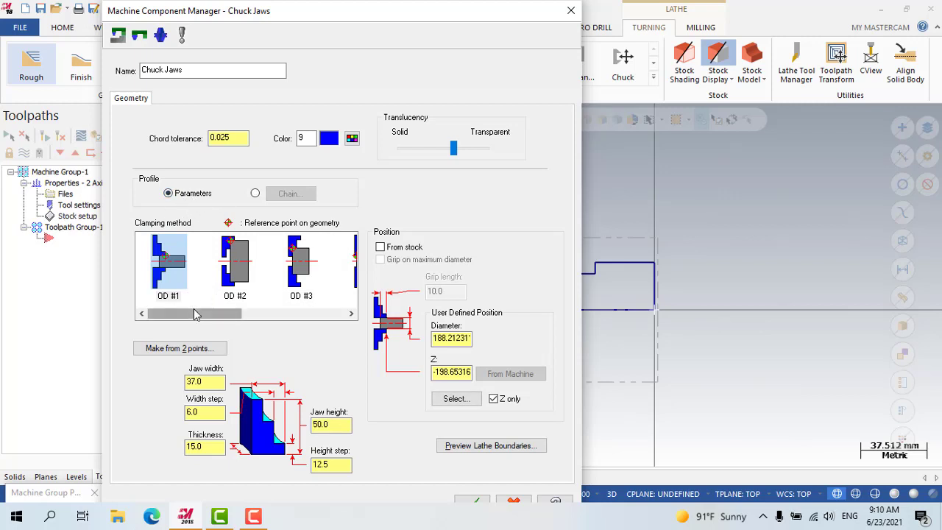
# Step: Examine the OD and ID clamping methods and the jaw width, height, step and thickness parameters
pyautogui.moveTo(176, 315); pyautogui.dragTo(206, 280)
pyautogui.moveTo(224, 322); pyautogui.dragTo(152, 286)
pyautogui.click(165, 286)
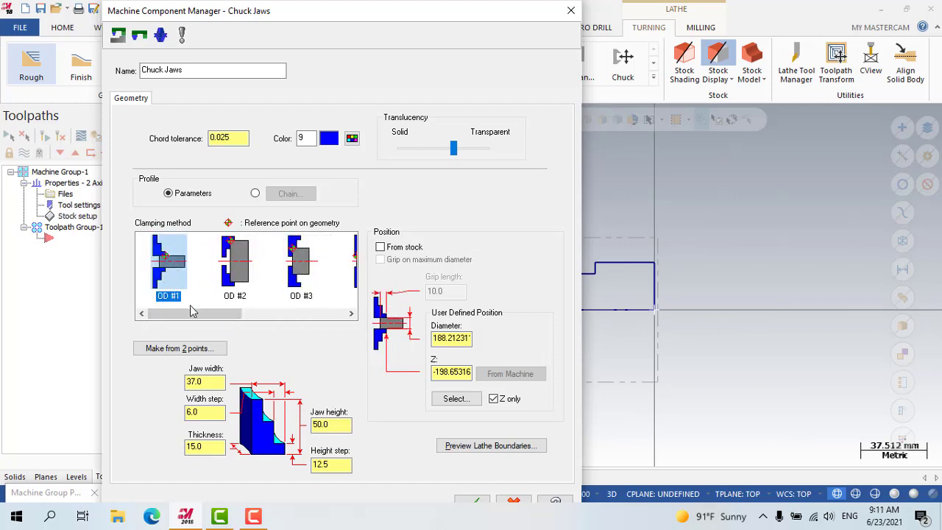
pyautogui.moveTo(193, 312); pyautogui.dragTo(292, 329)
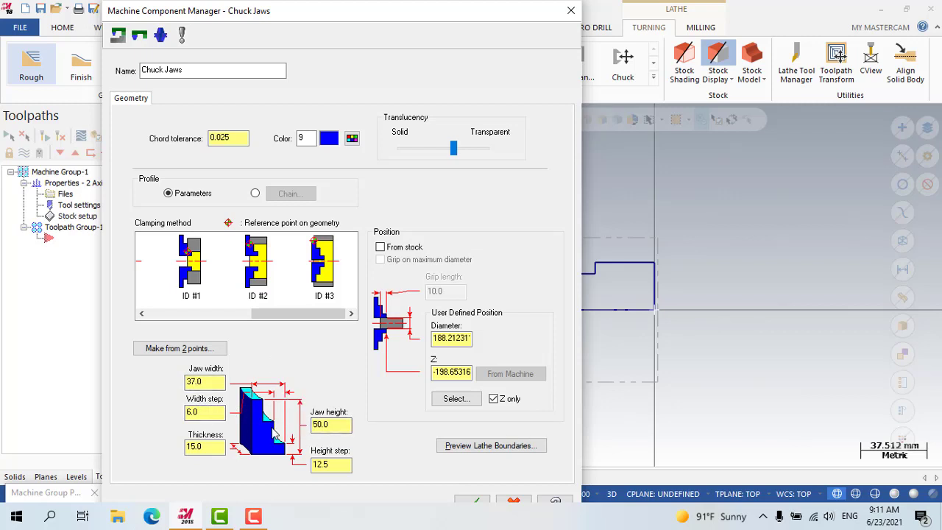
pyautogui.click(327, 466)
pyautogui.click(324, 425)
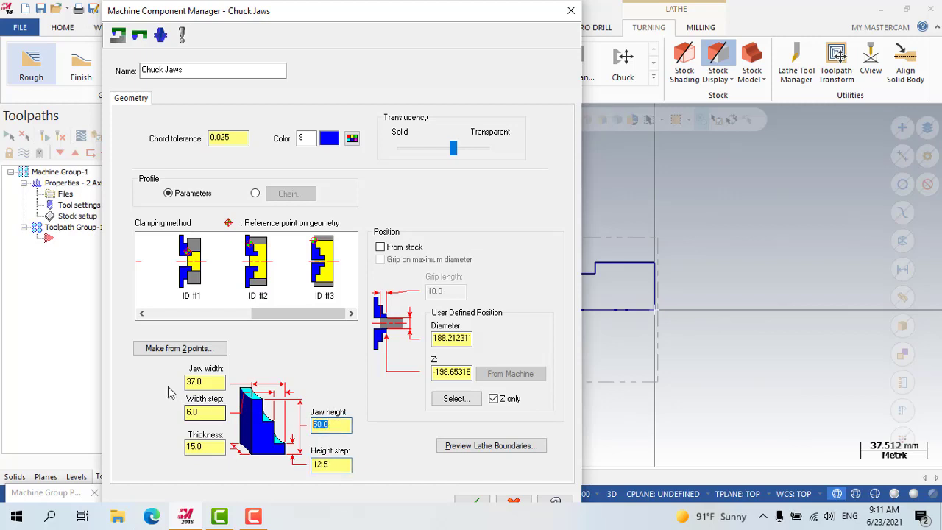
pyautogui.click(217, 381)
pyautogui.click(198, 412)
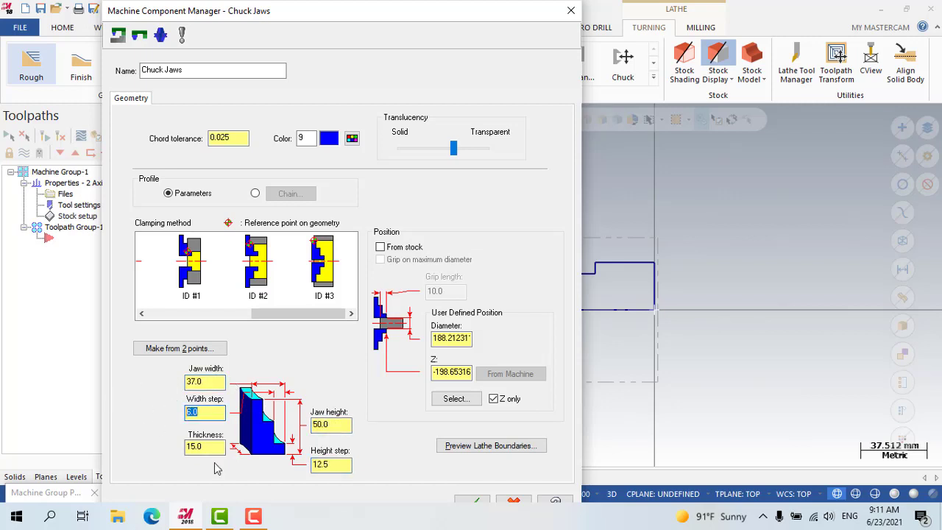
pyautogui.click(211, 448)
pyautogui.doubleClick(211, 448)
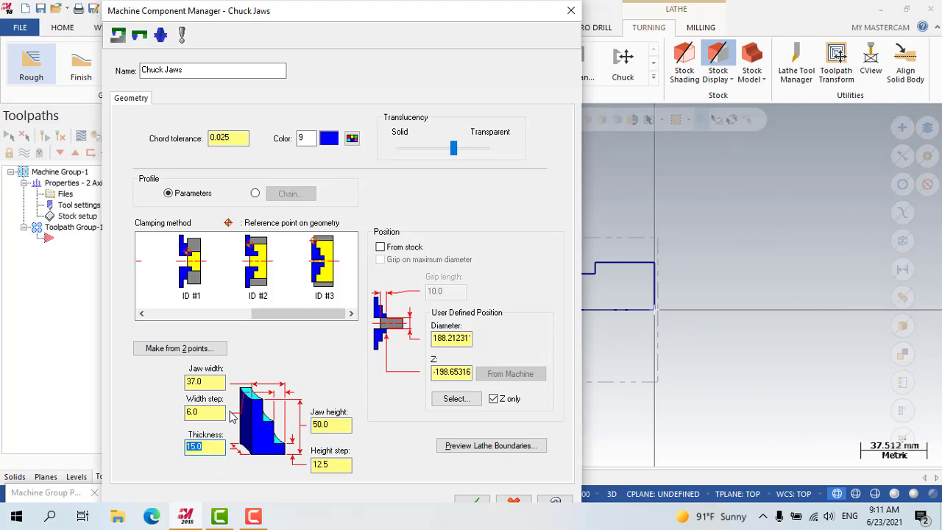
pyautogui.doubleClick(196, 381)
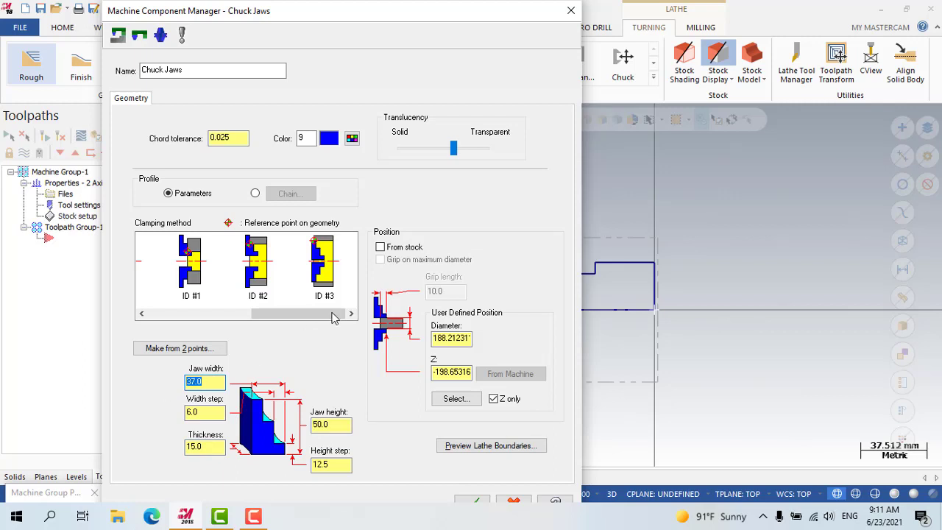
# Step: Turn on gripping on the maximum diameter for the jaws, and check the user-defined diameter and Z position
pyautogui.click(381, 247)
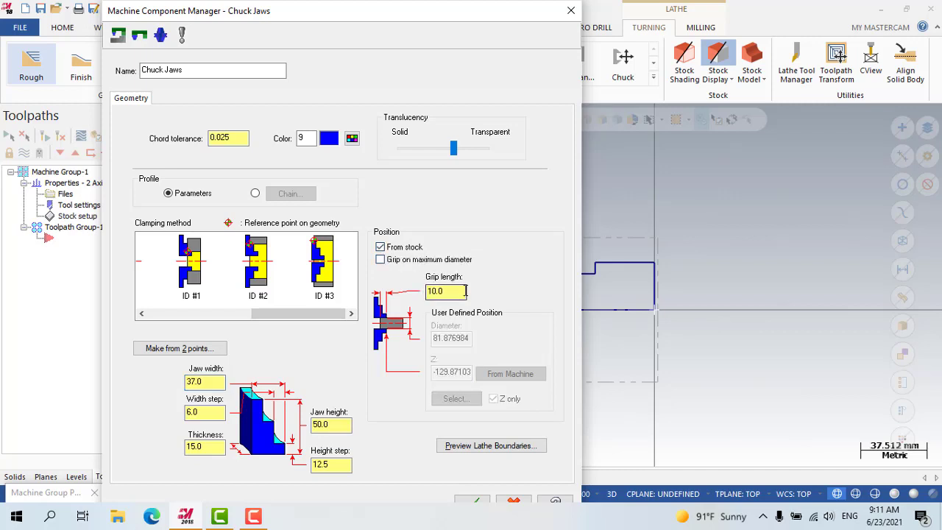
pyautogui.click(381, 247)
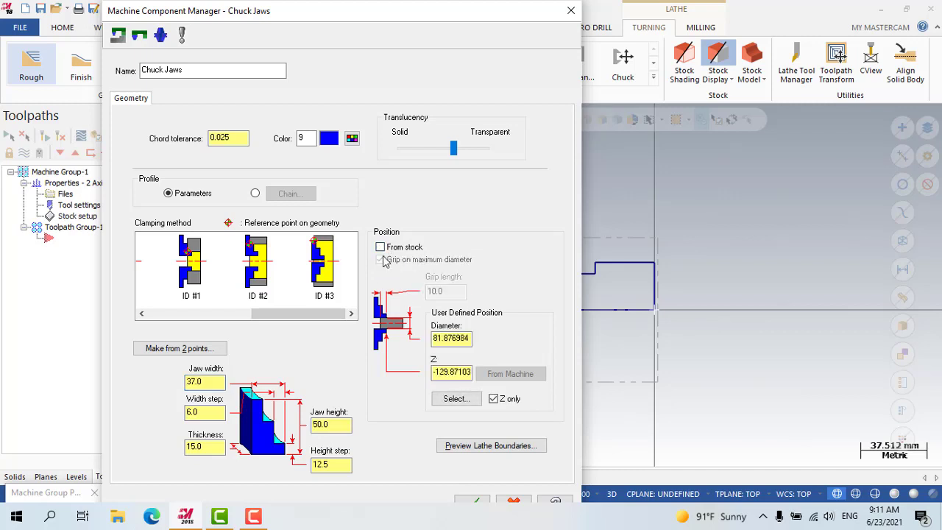
pyautogui.click(448, 339)
pyautogui.click(453, 372)
pyautogui.moveTo(454, 372); pyautogui.dragTo(406, 375)
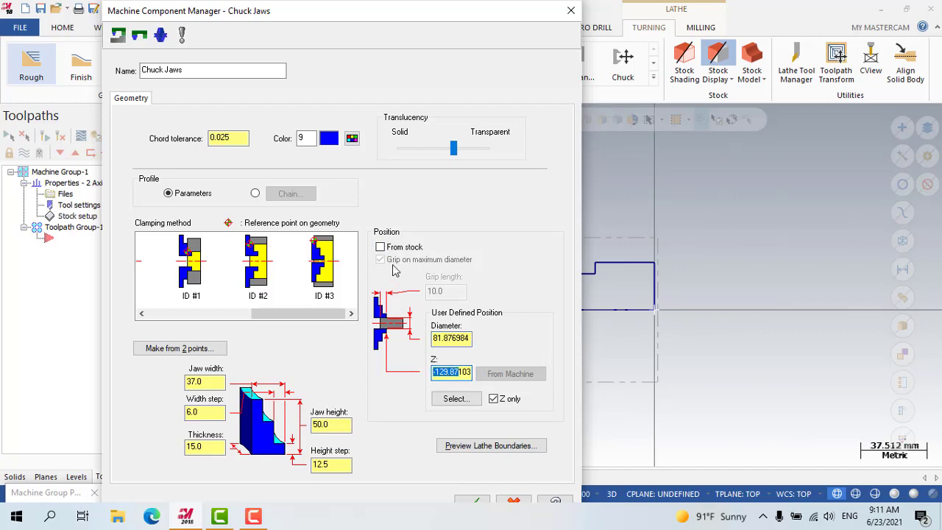
# Step: Position the jaws from the stock with a grip length of 20, checking the derived diameter and Z position
pyautogui.click(379, 247)
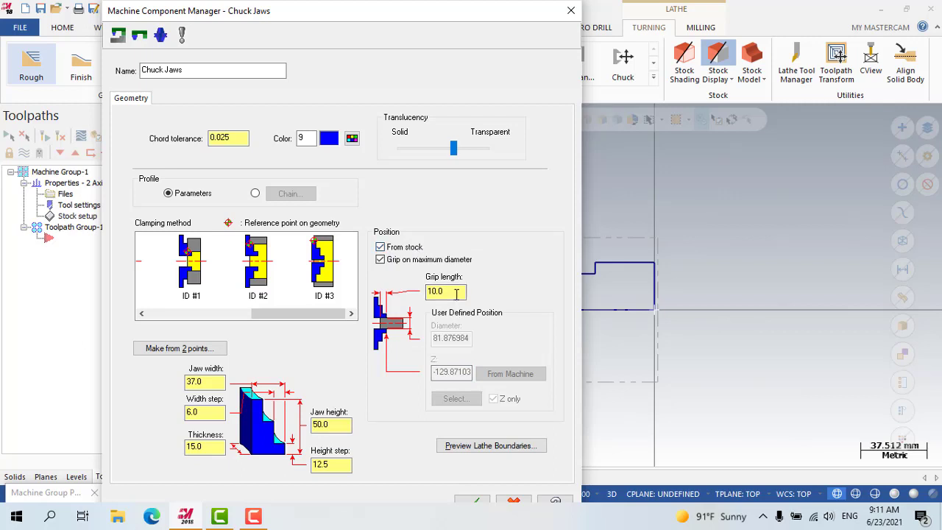
pyautogui.write('20')
pyautogui.click(379, 247)
pyautogui.moveTo(434, 338); pyautogui.dragTo(462, 338)
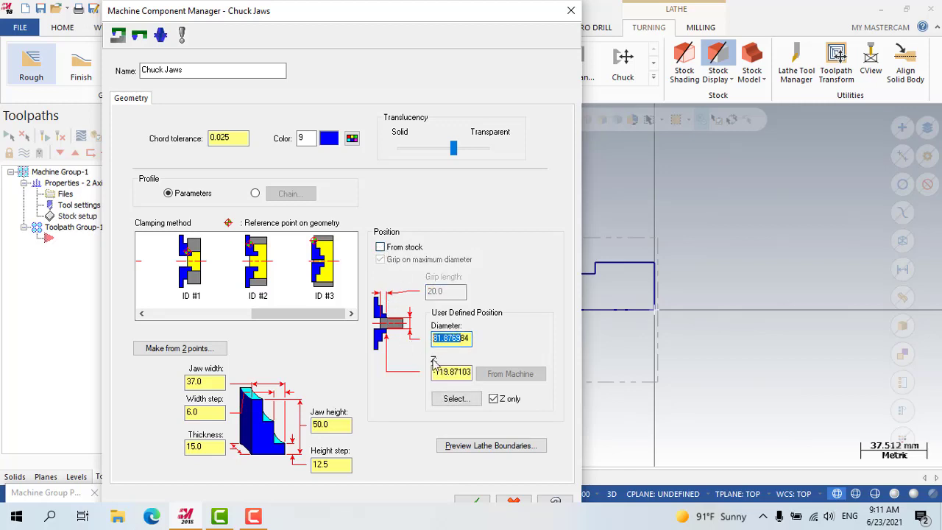
pyautogui.moveTo(444, 372); pyautogui.dragTo(433, 372)
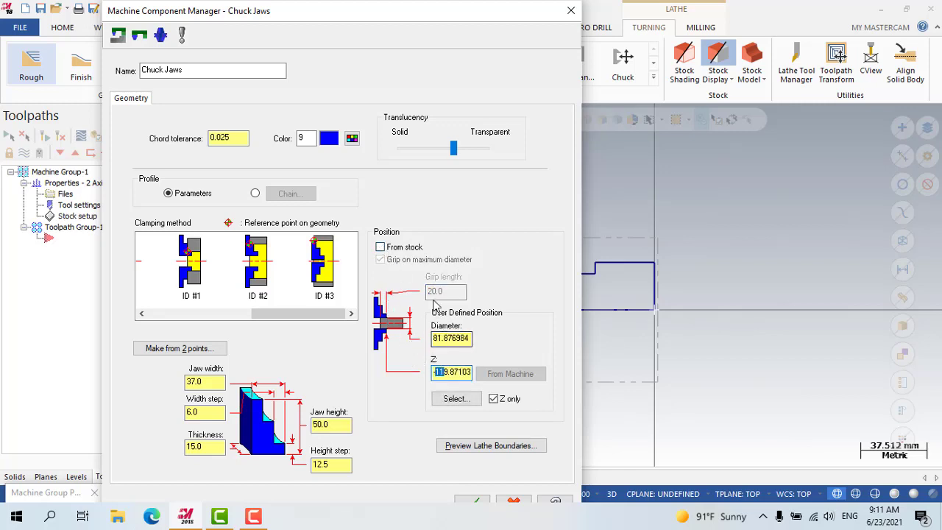
pyautogui.click(386, 250)
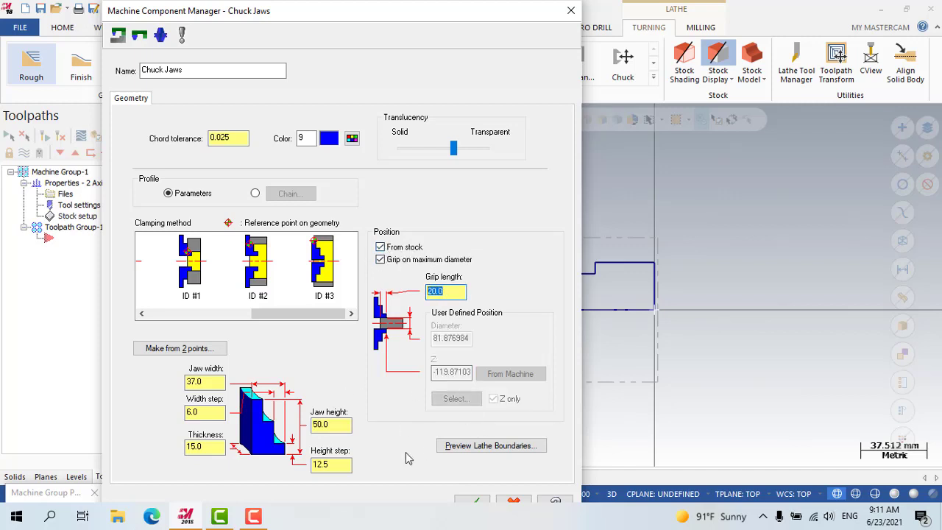
# Step: Accept the chuck jaw definition for the left spindle and return to the machine group's stock setup
pyautogui.moveTo(368, 19); pyautogui.dragTo(363, 19)
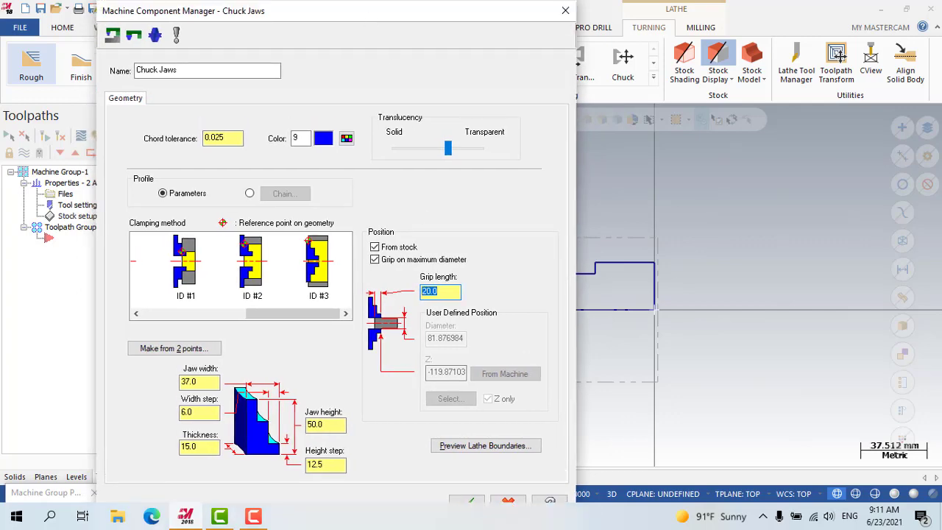
pyautogui.click(479, 500)
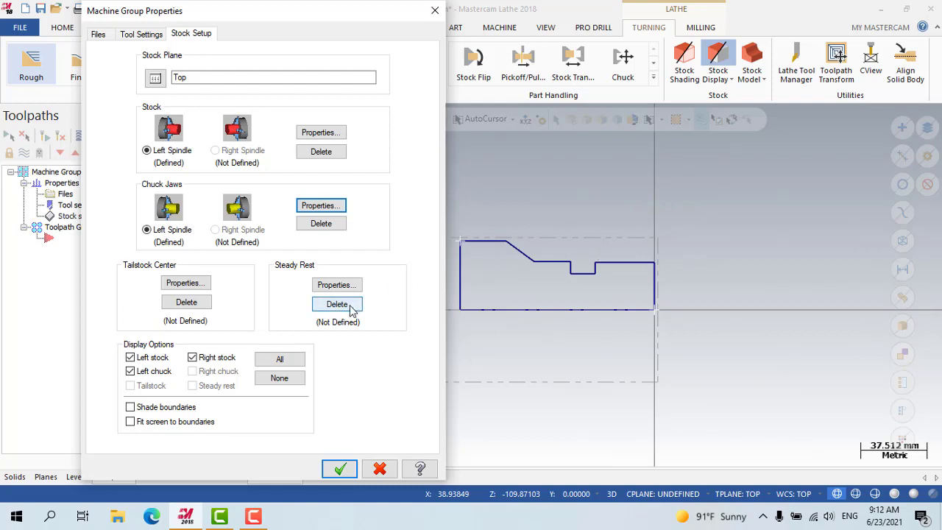
# Step: Preview the stock and chuck jaws with shaded boundaries, turn the shading off again, and accept the stock setup
pyautogui.click(130, 407)
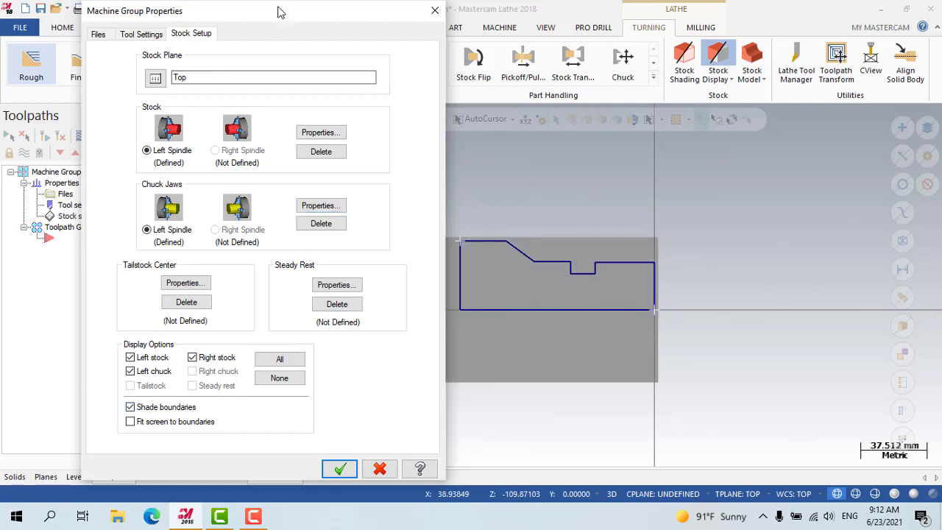
pyautogui.moveTo(279, 8); pyautogui.dragTo(252, 7)
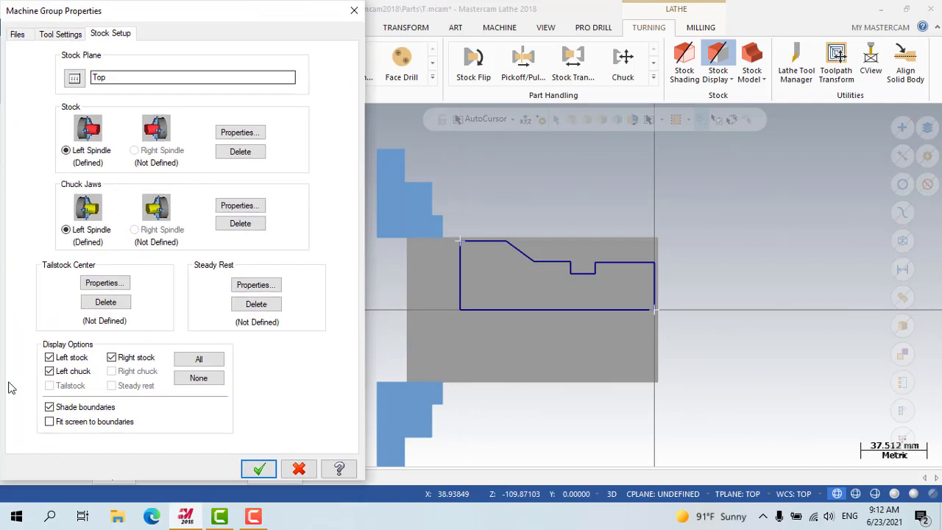
pyautogui.click(48, 406)
pyautogui.click(49, 406)
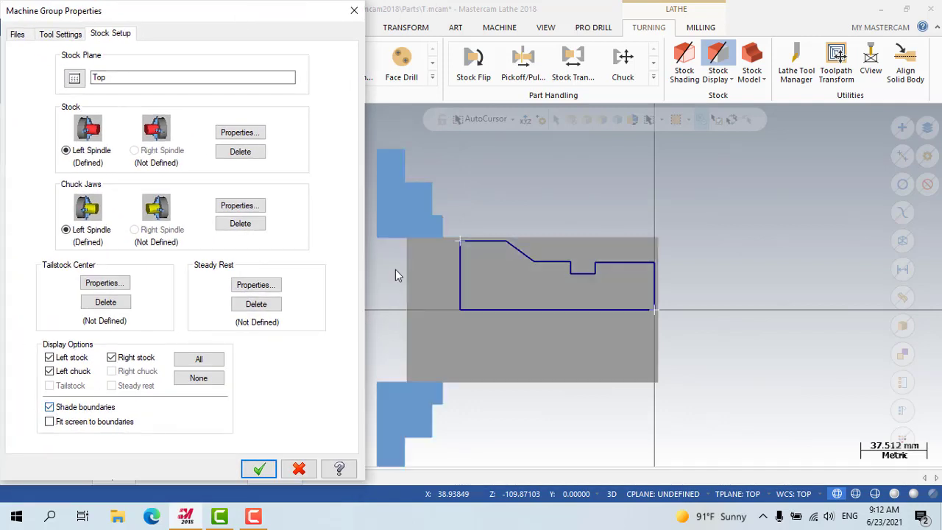
pyautogui.click(49, 407)
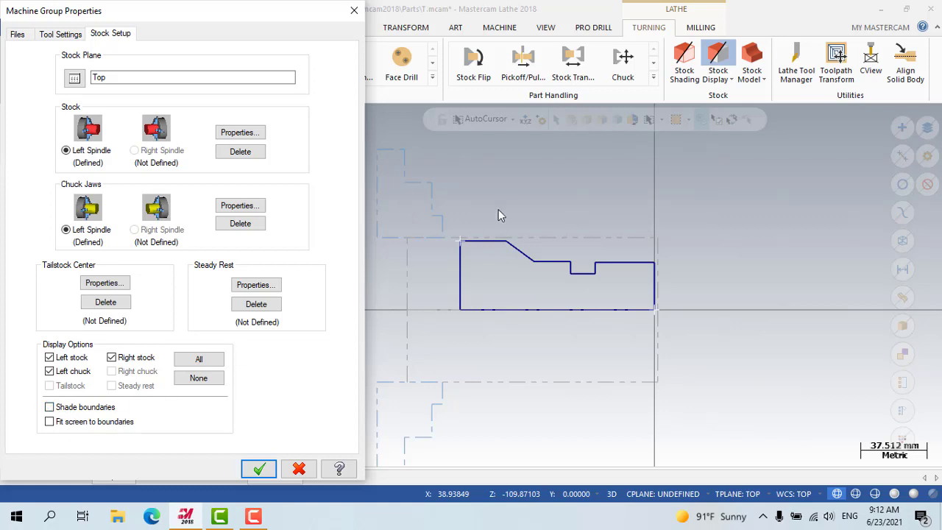
pyautogui.click(259, 470)
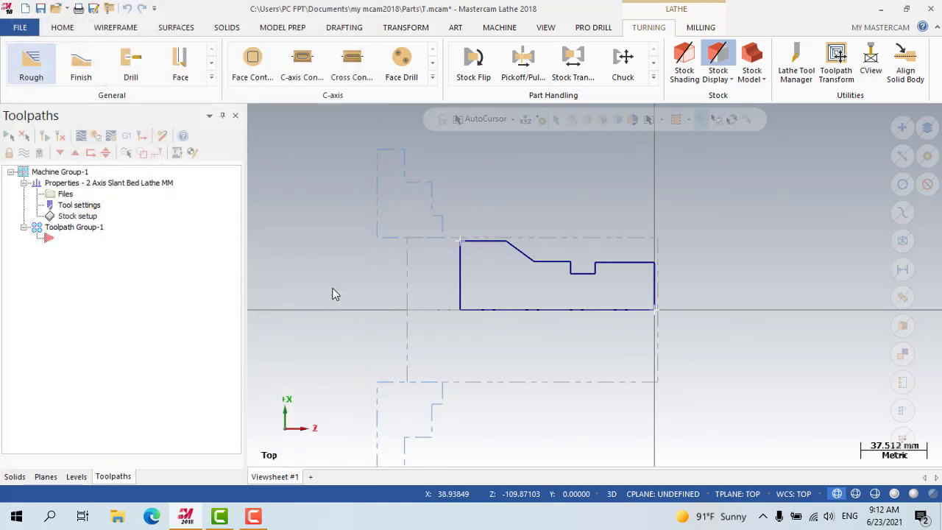
# Step: Inspect the stock and chuck jaw boundaries around the profile in isometric view, and return to the top view
pyautogui.rightClick(314, 239)
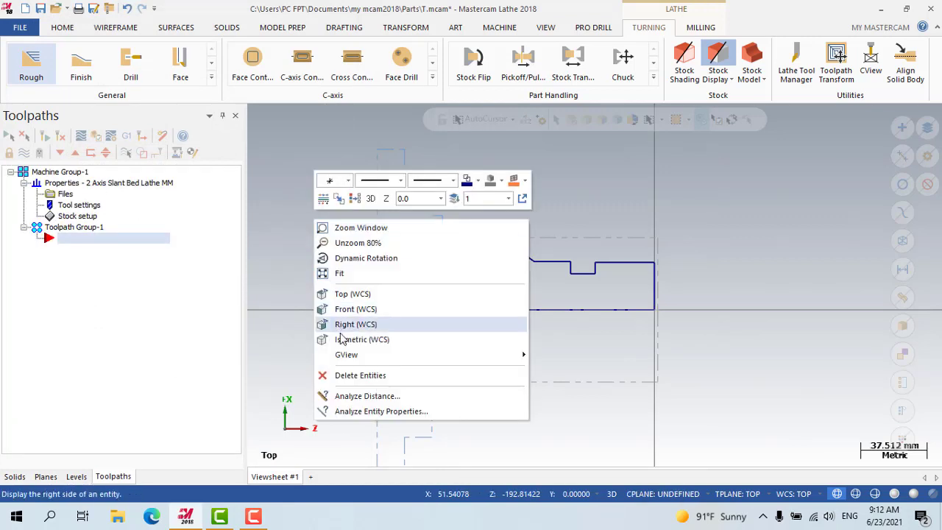
pyautogui.click(344, 338)
pyautogui.scroll(-5, 437, 307)
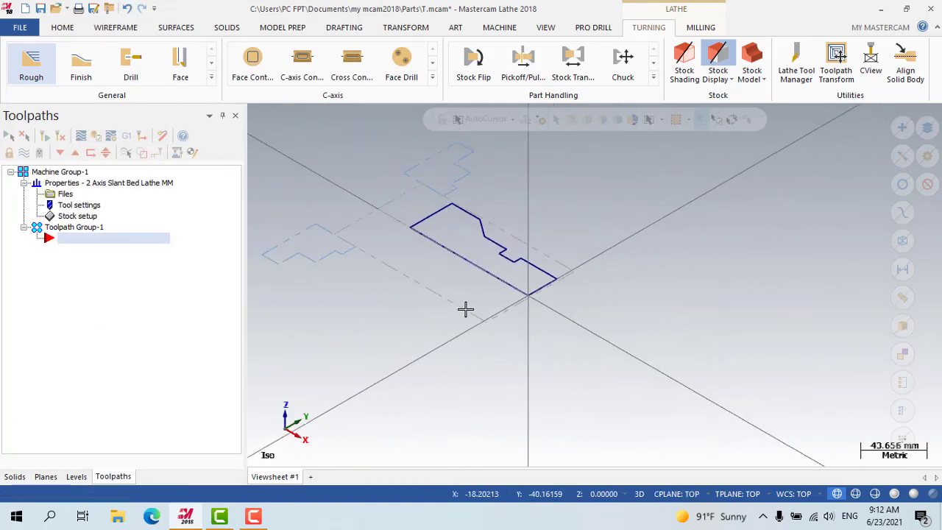
pyautogui.rightClick(395, 175)
pyautogui.click(431, 245)
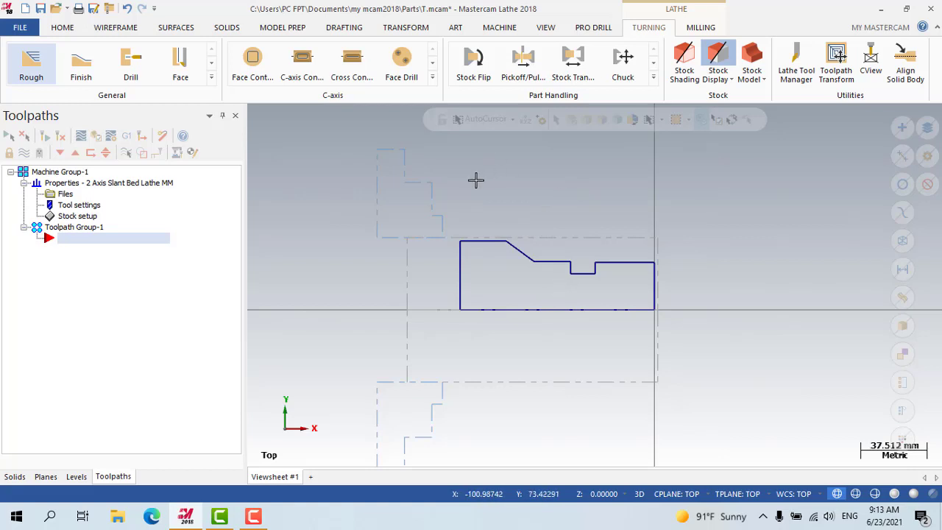
pyautogui.click(253, 517)
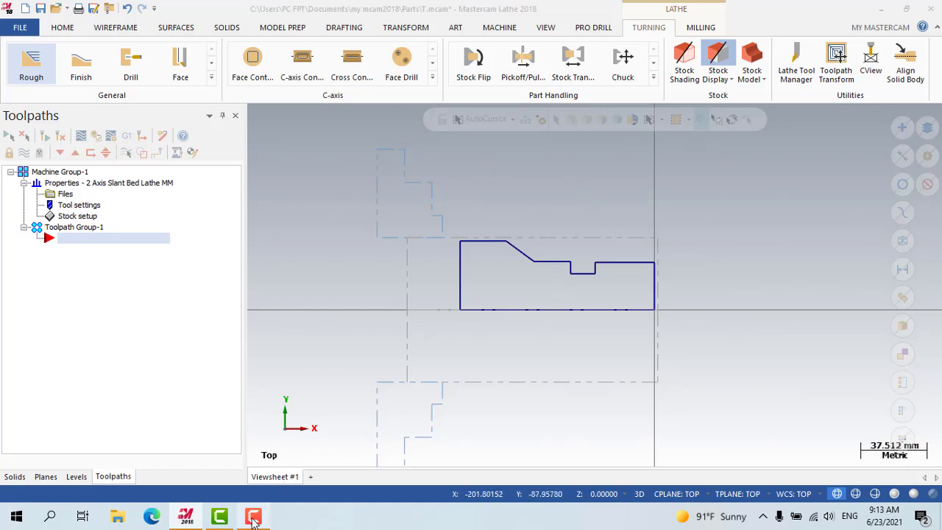